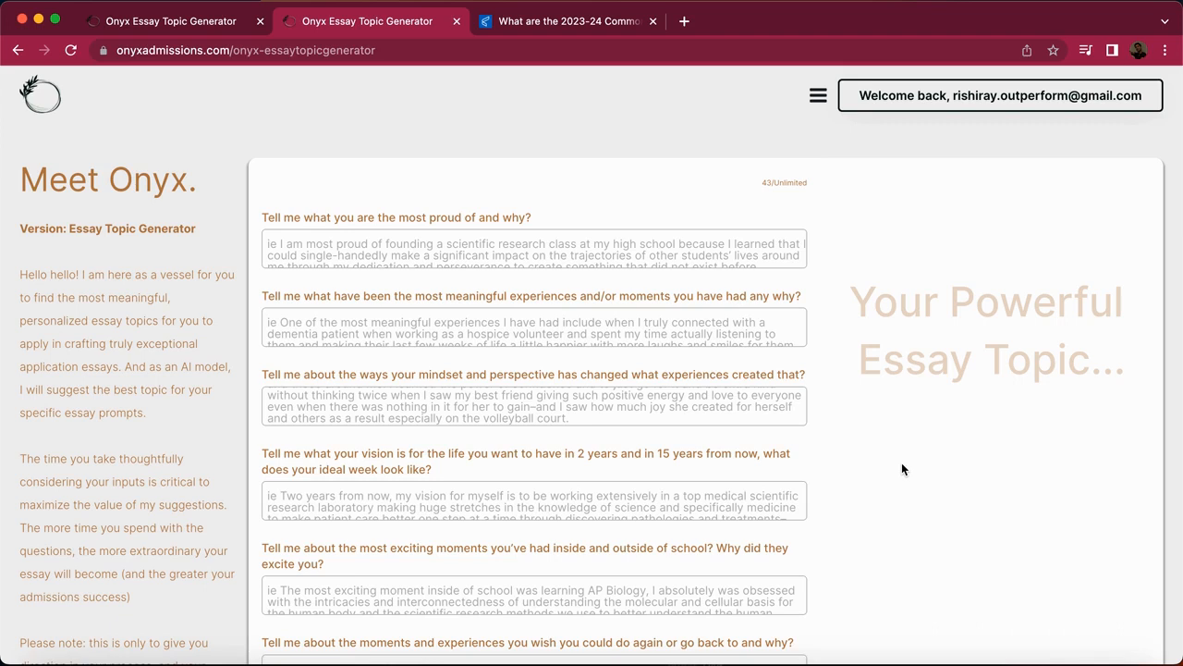
- Copy all the essay topic questions from the Onyx form and paste them into the blank Word document
{"action": "scroll", "coordinate": [902, 467], "scroll_direction": "down", "scroll_amount": 2}
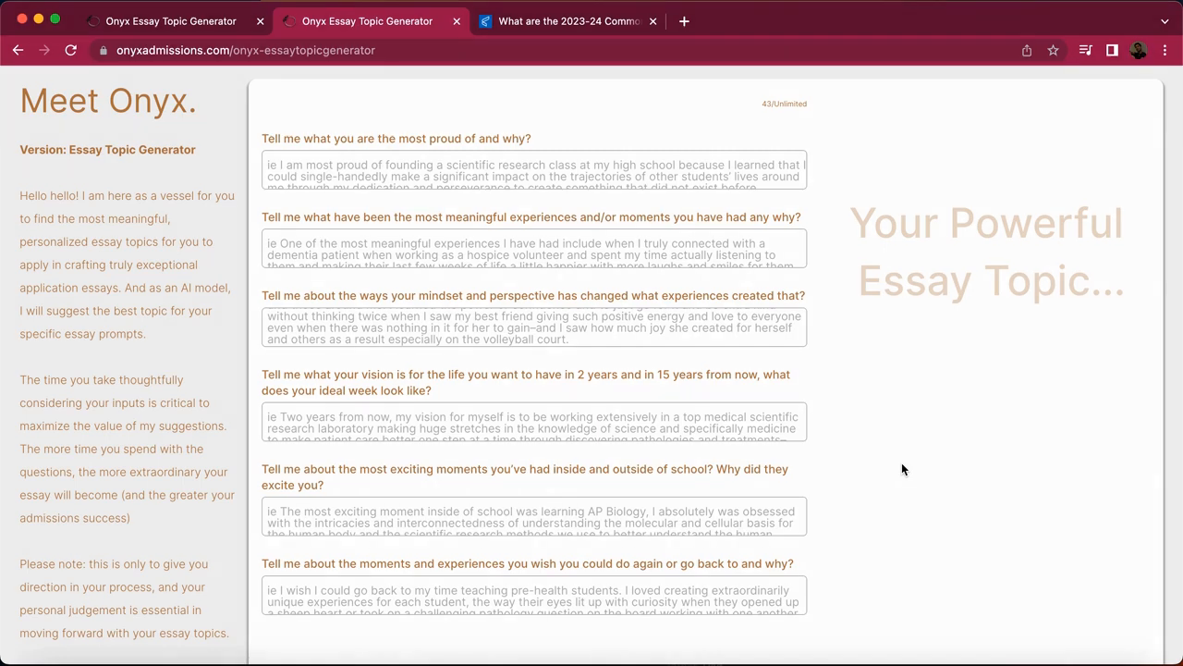
{"action": "scroll", "coordinate": [902, 468], "scroll_direction": "down", "scroll_amount": 3}
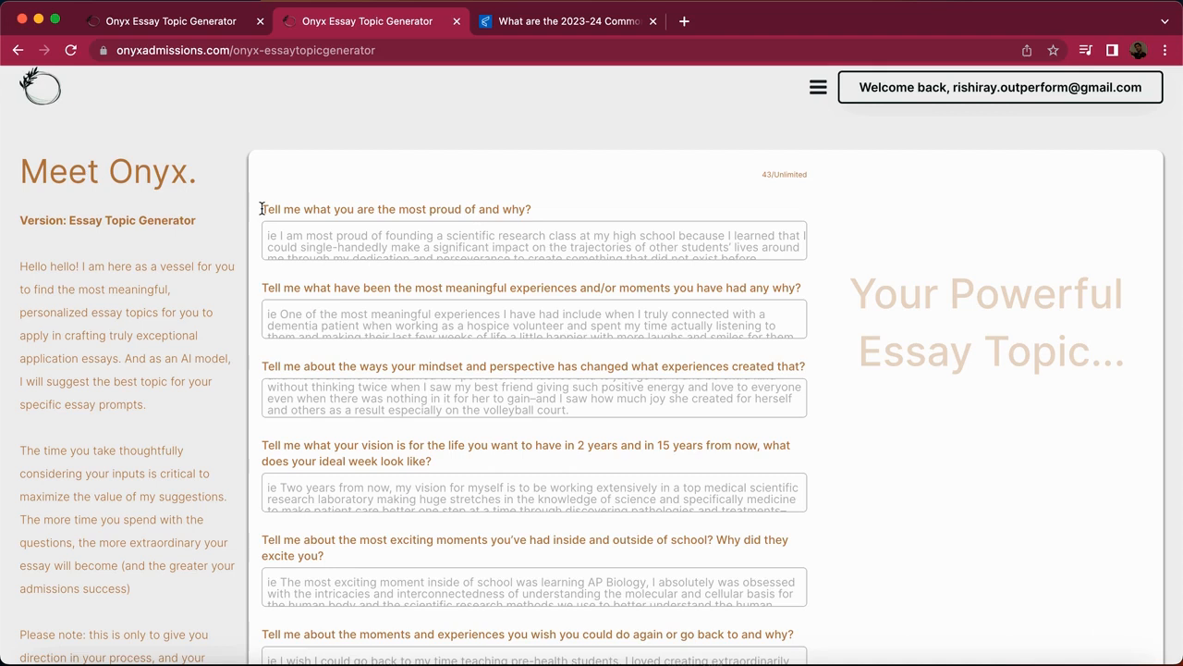
{"action": "left_click_drag", "start_coordinate": [261, 209], "coordinate": [805, 261]}
{"action": "scroll", "coordinate": [807, 256], "scroll_direction": "up", "scroll_amount": 5}
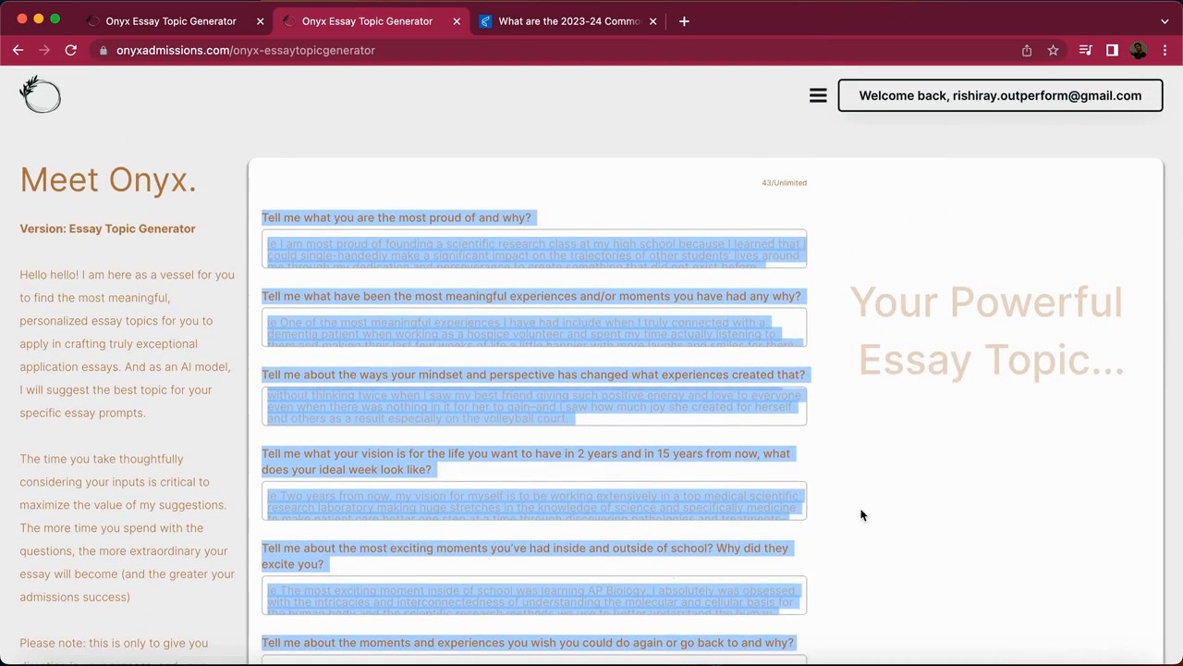
{"action": "left_click", "coordinate": [435, 663]}
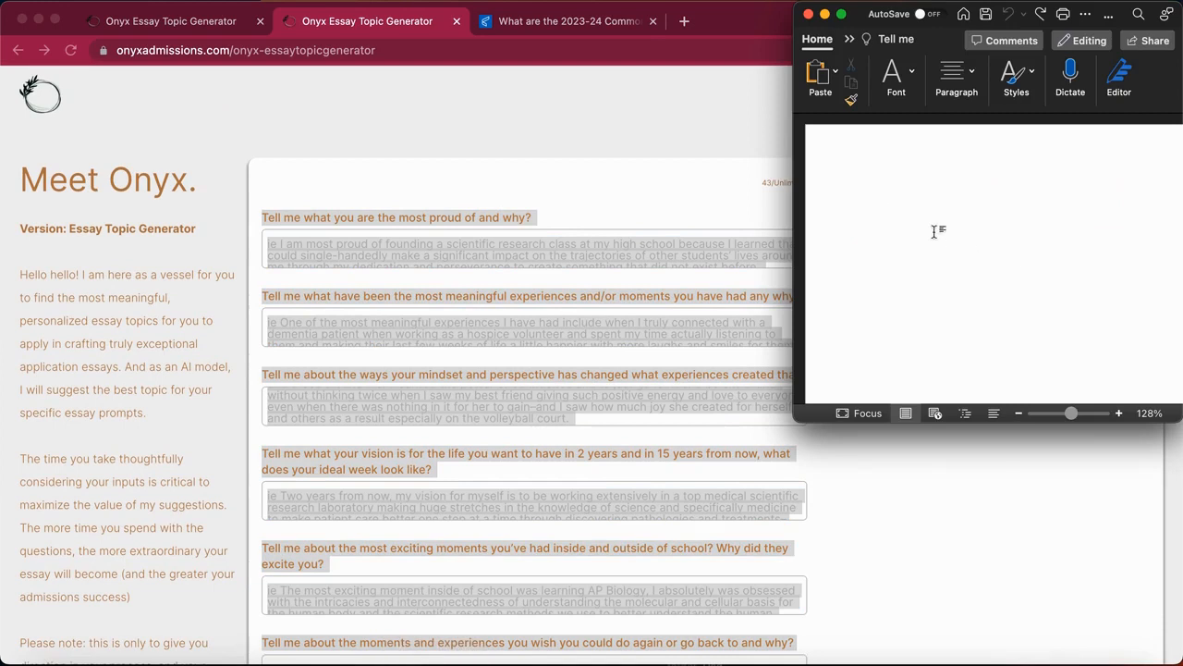
{"action": "key", "text": "super+v"}
- Insert blank lines after "Tell me what you are the most proud of and why?" to make room for an answer
{"action": "left_click", "coordinate": [1130, 204]}
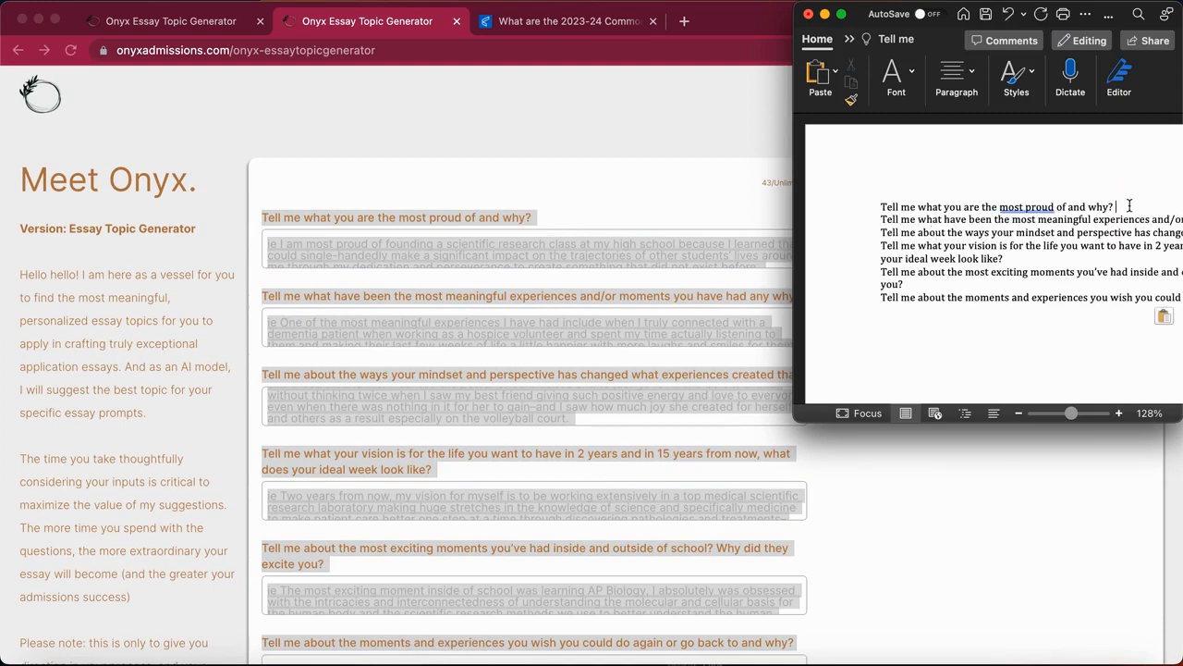
{"action": "key", "text": "Return"}
{"action": "key", "text": "Return"}
{"action": "scroll", "coordinate": [1078, 256], "scroll_direction": "right", "scroll_amount": 2}
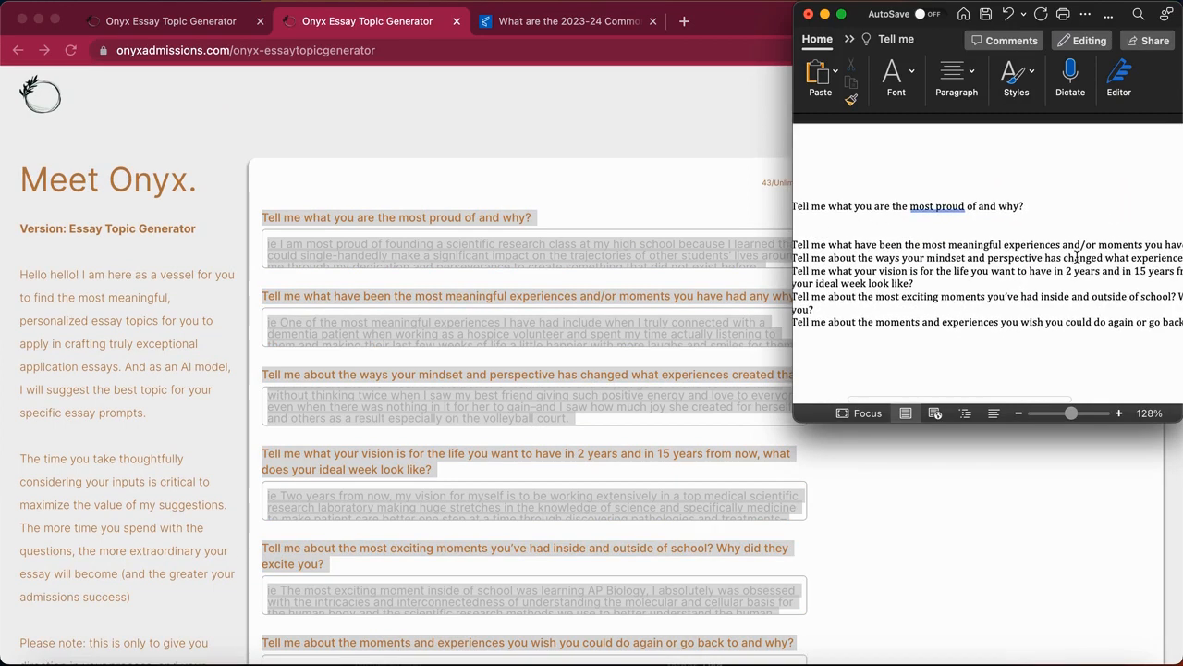
{"action": "scroll", "coordinate": [1093, 231], "scroll_direction": "down", "scroll_amount": 2}
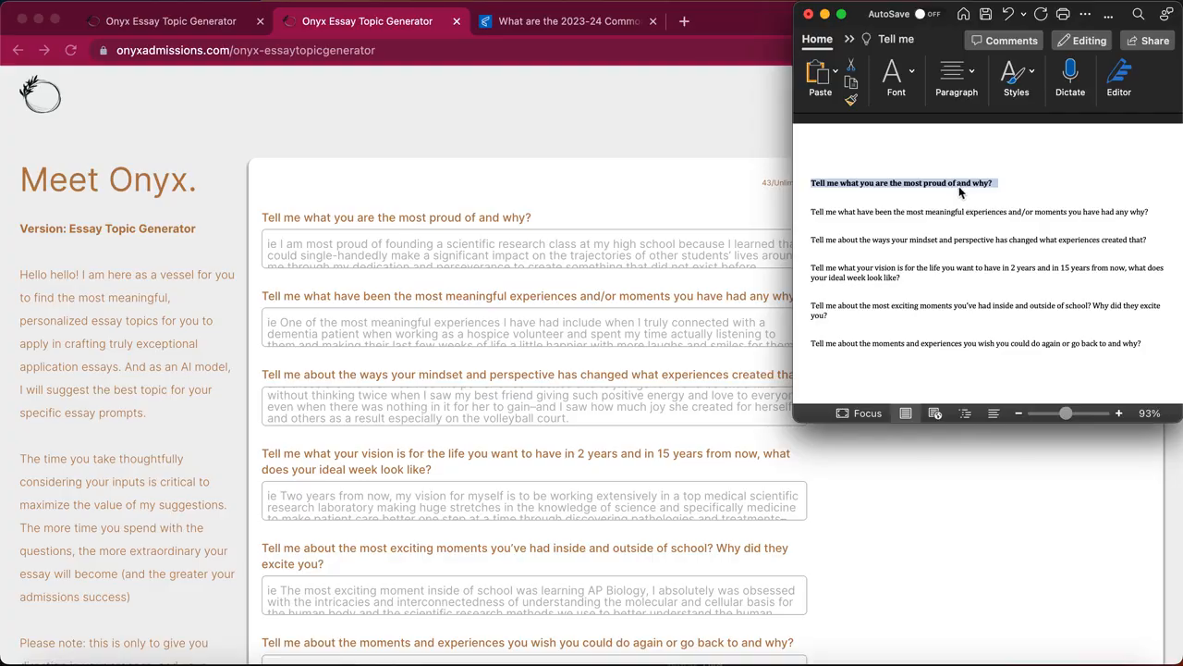
- Begin the answer under the first question: "I am most proud of creating an organization, TutorsForSuccess, at my high school"
{"action": "left_click", "coordinate": [946, 195]}
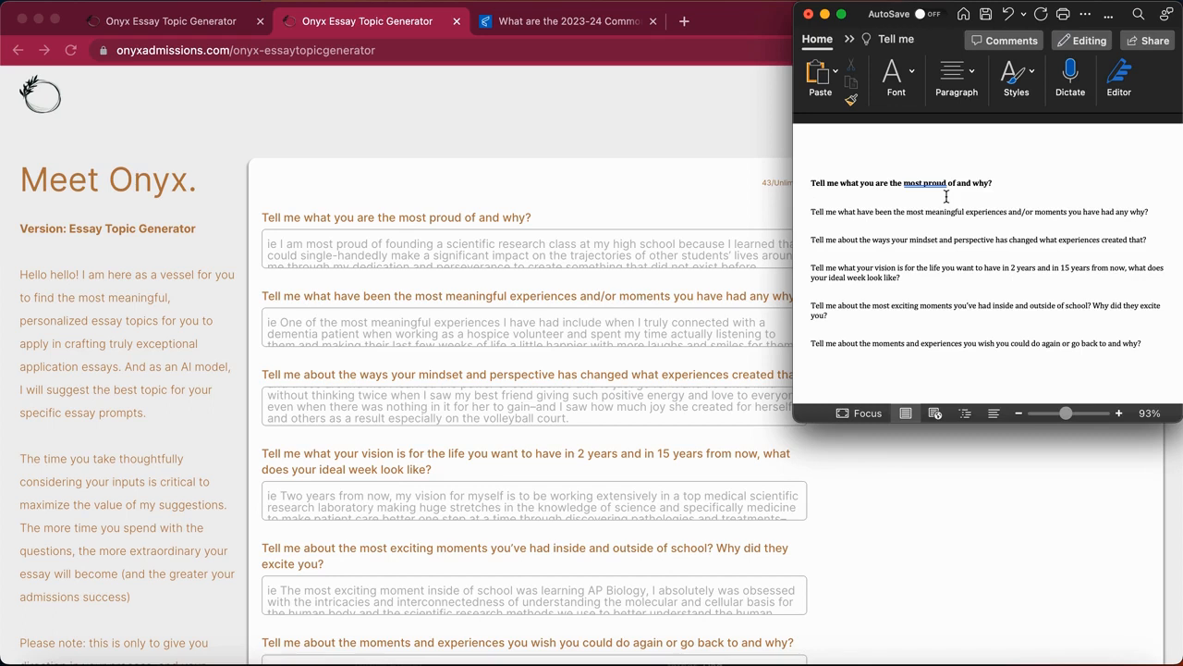
{"action": "type", "text": "I am most proud of creating an organization."}
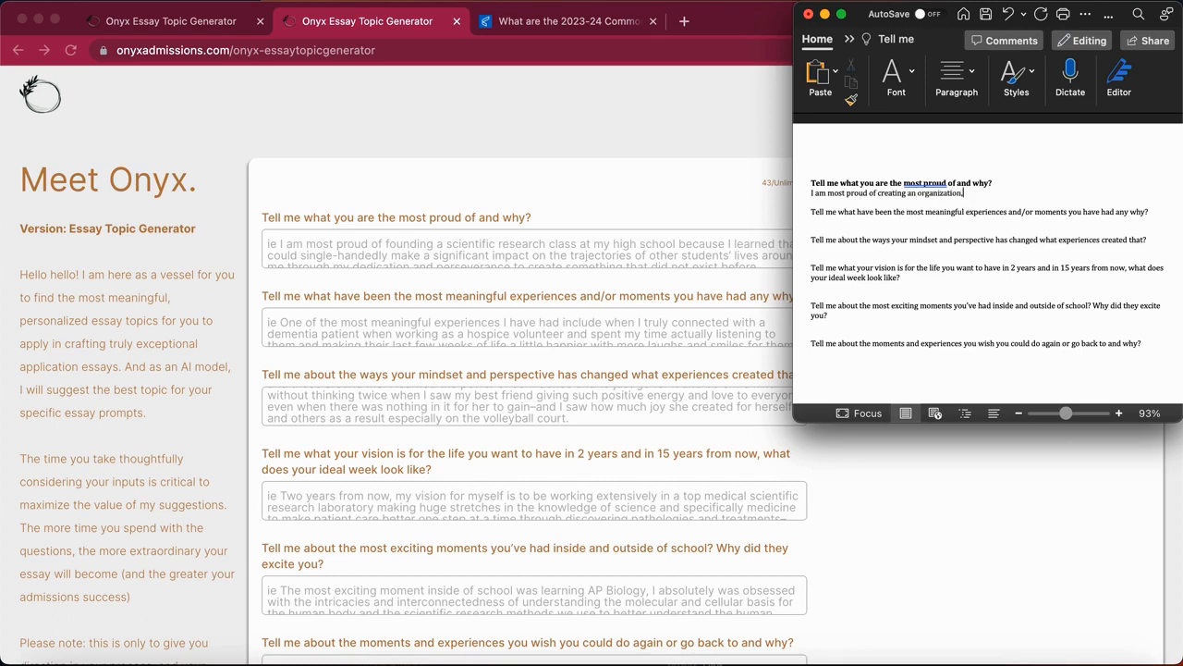
{"action": "type", "text": " Tutors "}
{"action": "type", "text": "orSuccess , at my jh"}
{"action": "key", "text": "BackSpace"}
{"action": "key", "text": "BackSpace"}
{"action": "type", "text": "high school"}
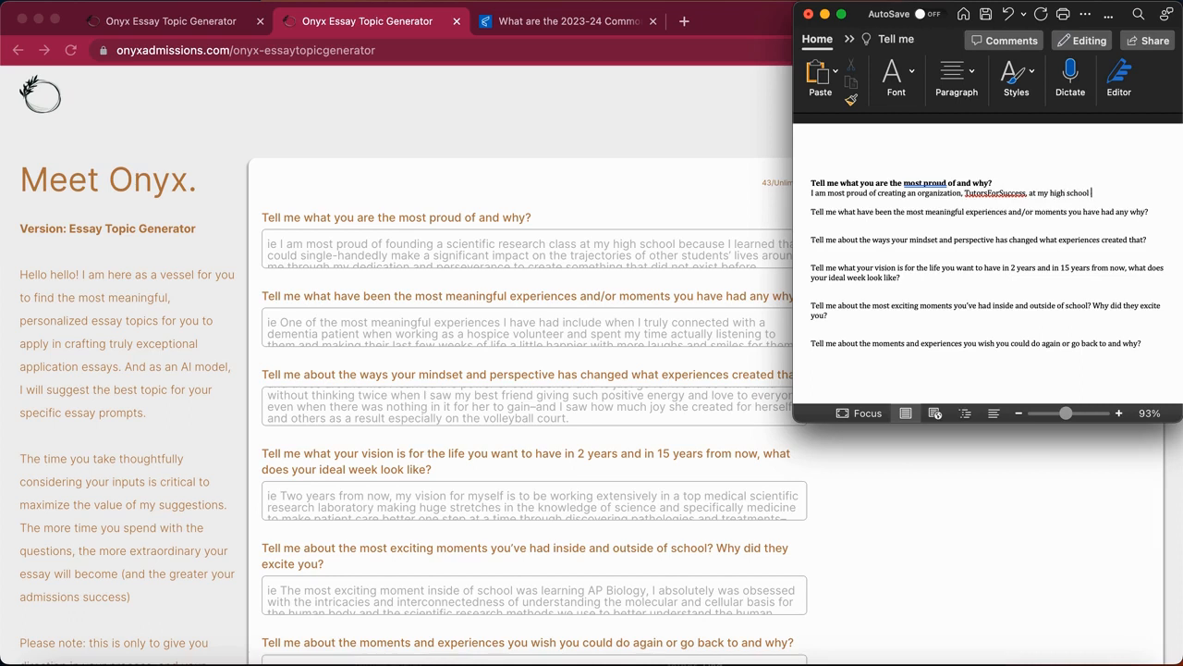
- Continue the first answer with loving informal tutoring of peers and friends, creating resources for struggling students at the high school, and giving them a space to learn
{"action": "type", "text": ". I really have loved tutoring students throughout high school in"}
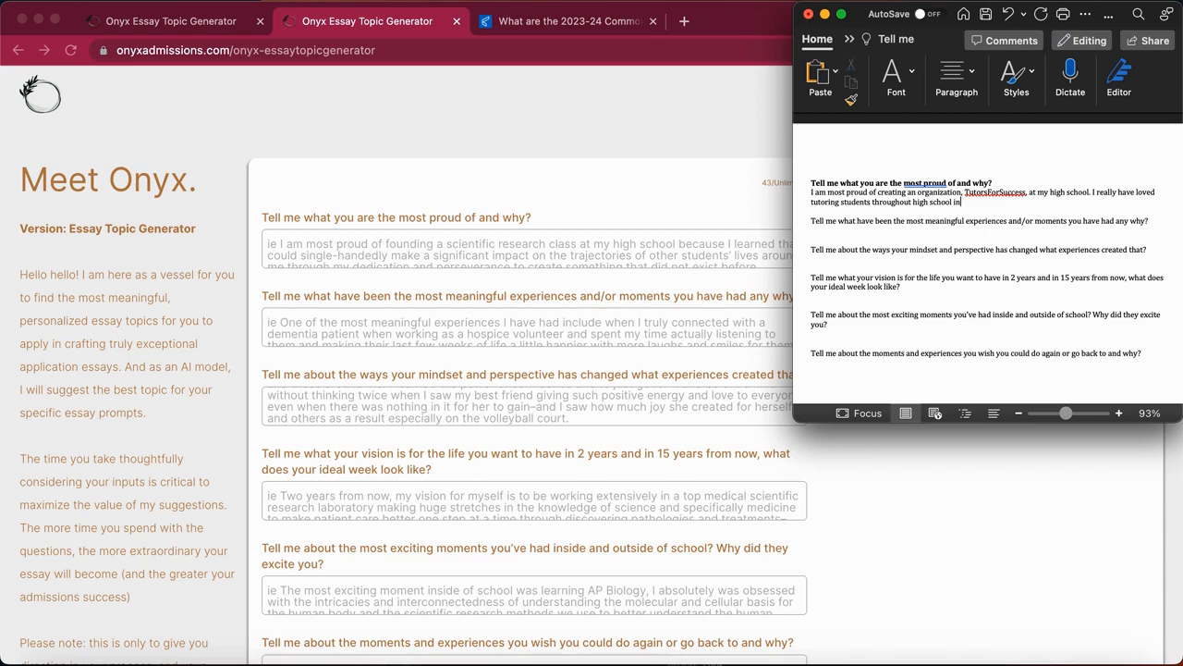
{"action": "type", "text": " t the informal way with just in classes with students my peers and friends. A"}
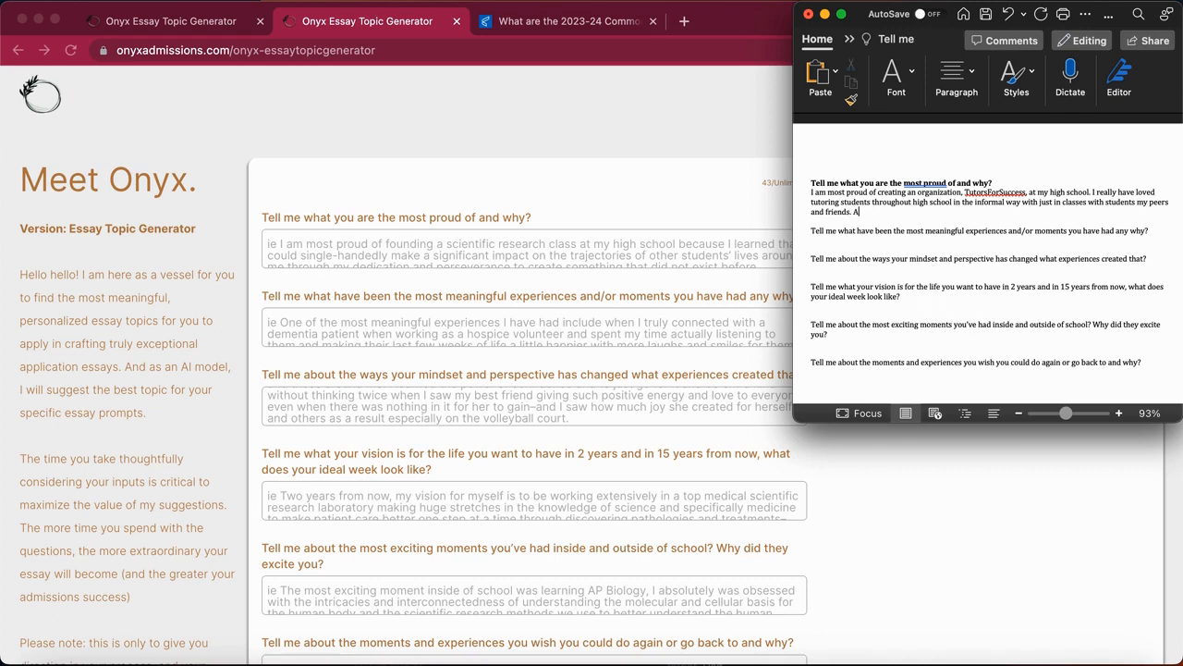
{"action": "type", "text": "nd I was able tot"}
{"action": "key", "text": "BackSpace"}
{"action": "type", "text": "take all of the information and "}
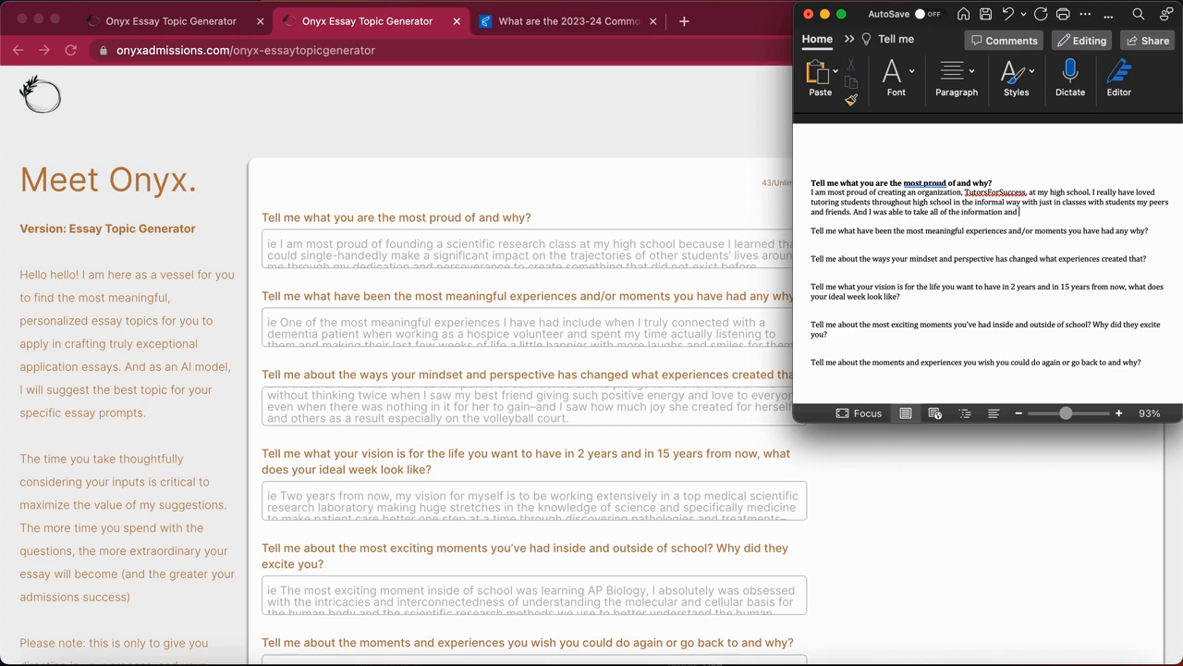
{"action": "type", "text": "knowledge from teaching to create resources f"}
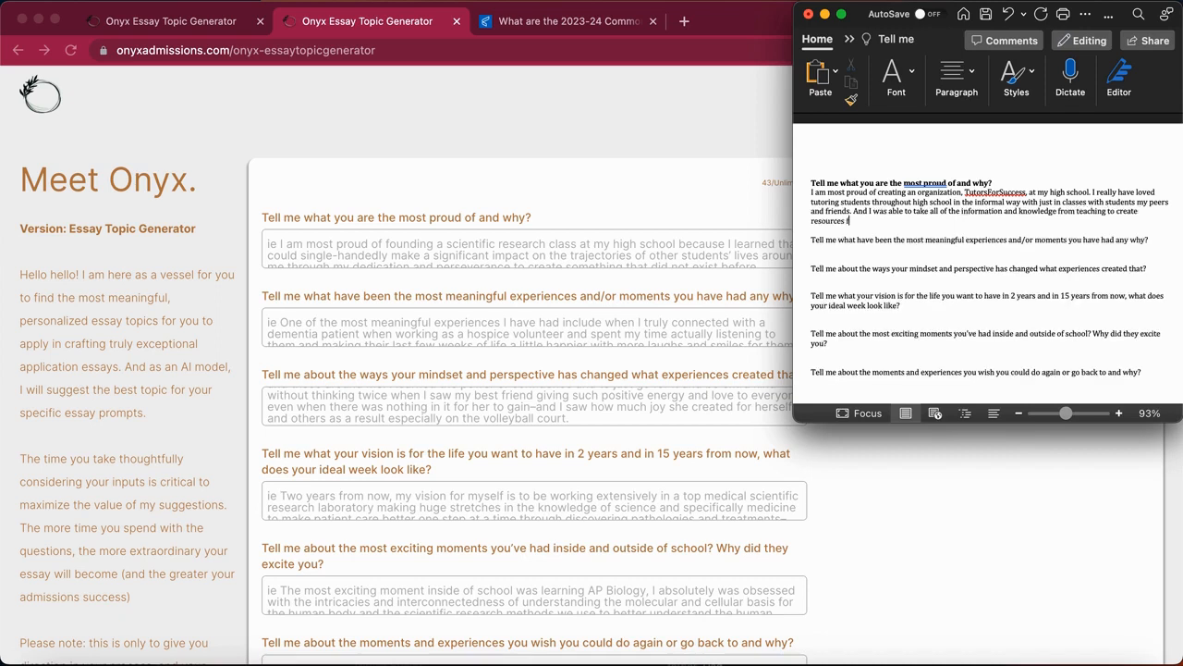
{"action": "type", "text": "or students at my high school who are struggl"}
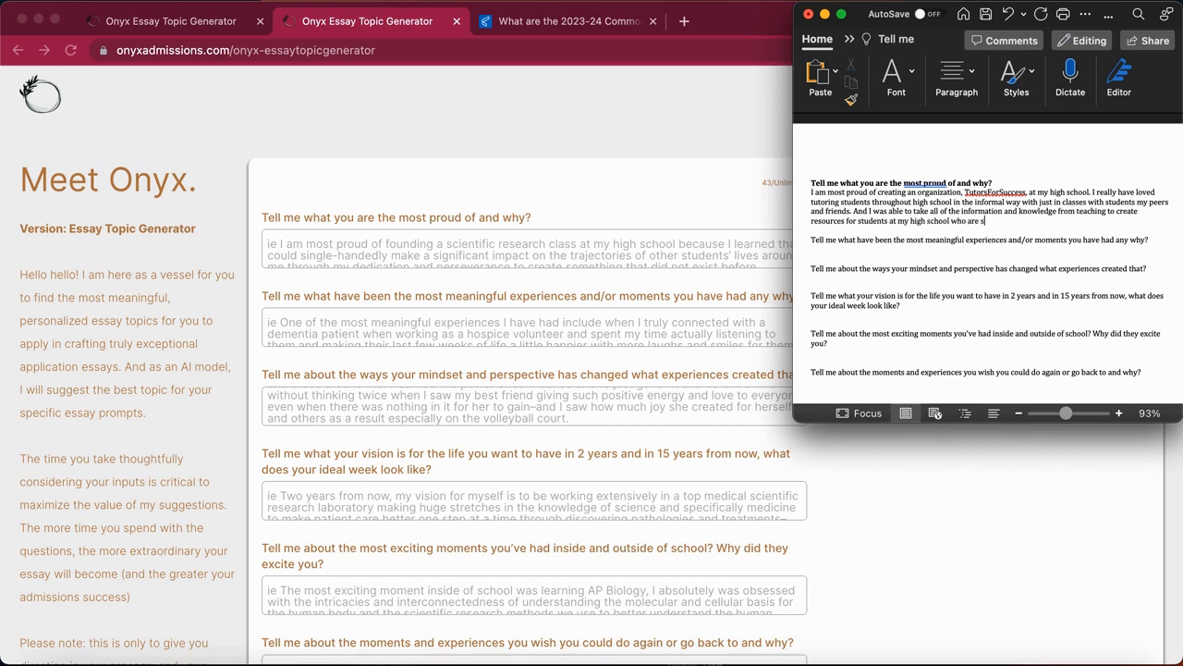
{"action": "type", "text": "ing in classes. And I created a space for them to learn"}
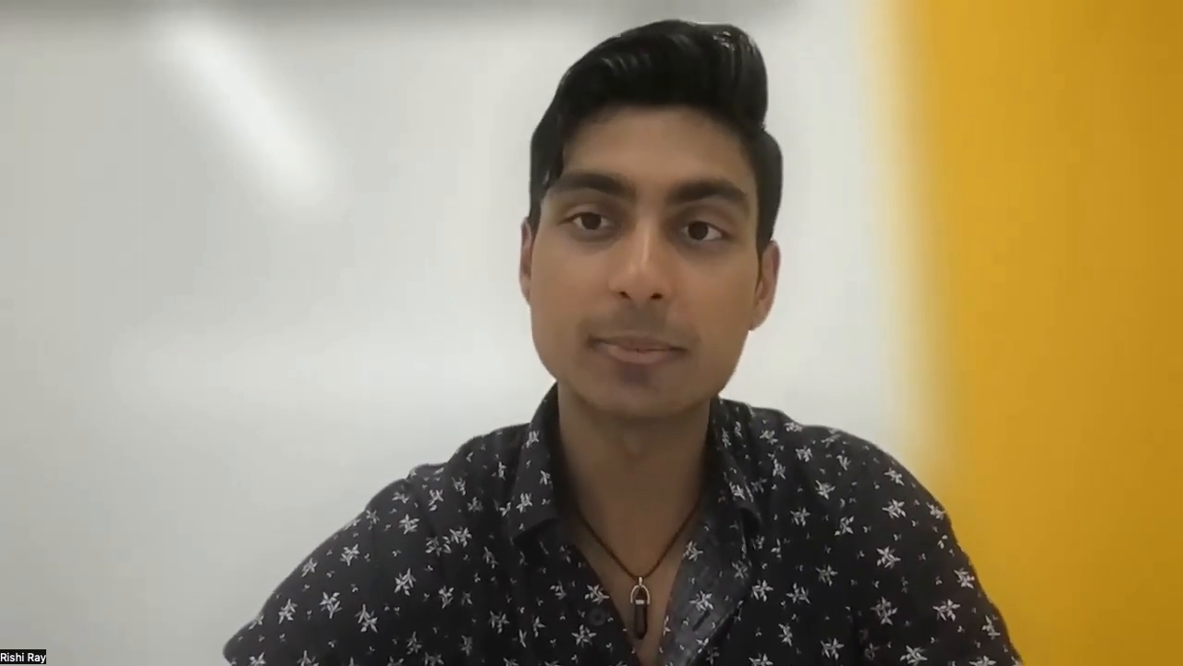
- Finish the first answer with pride in students' experiences using the resources and in the tutors' fun and fulfilment when working with other students
{"action": "type", "text": "proud o"}
{"action": "type", "text": "f this organi"}
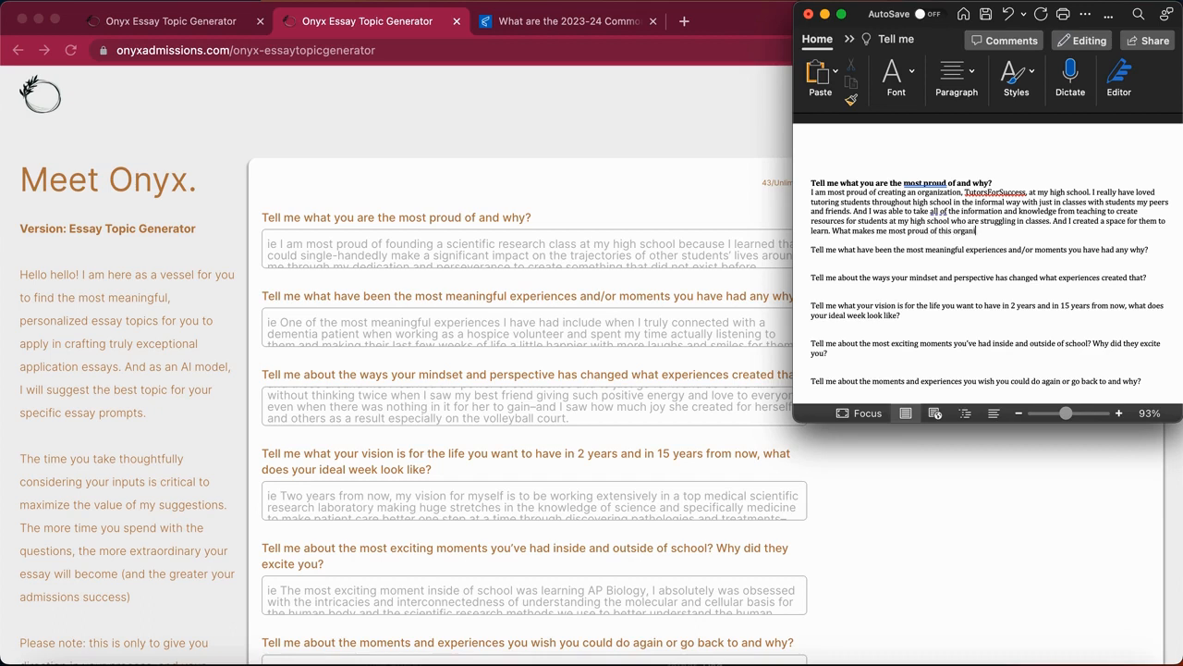
{"action": "type", "text": "zation is the experiences that I see stude"}
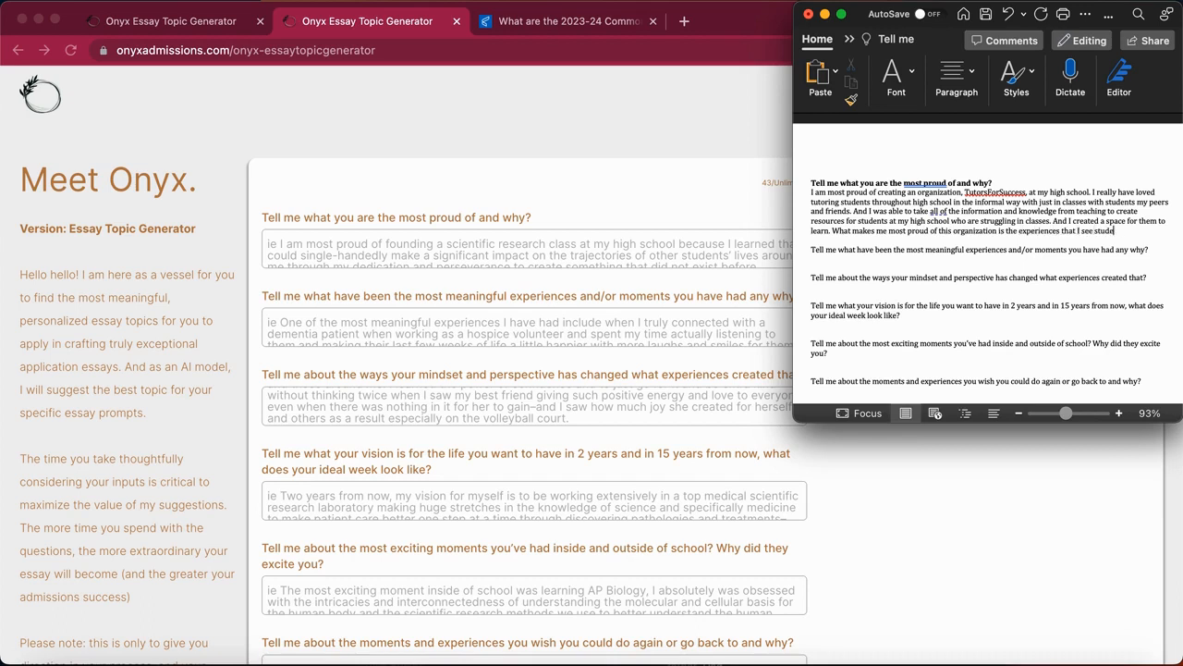
{"action": "type", "text": "nts having when they"}
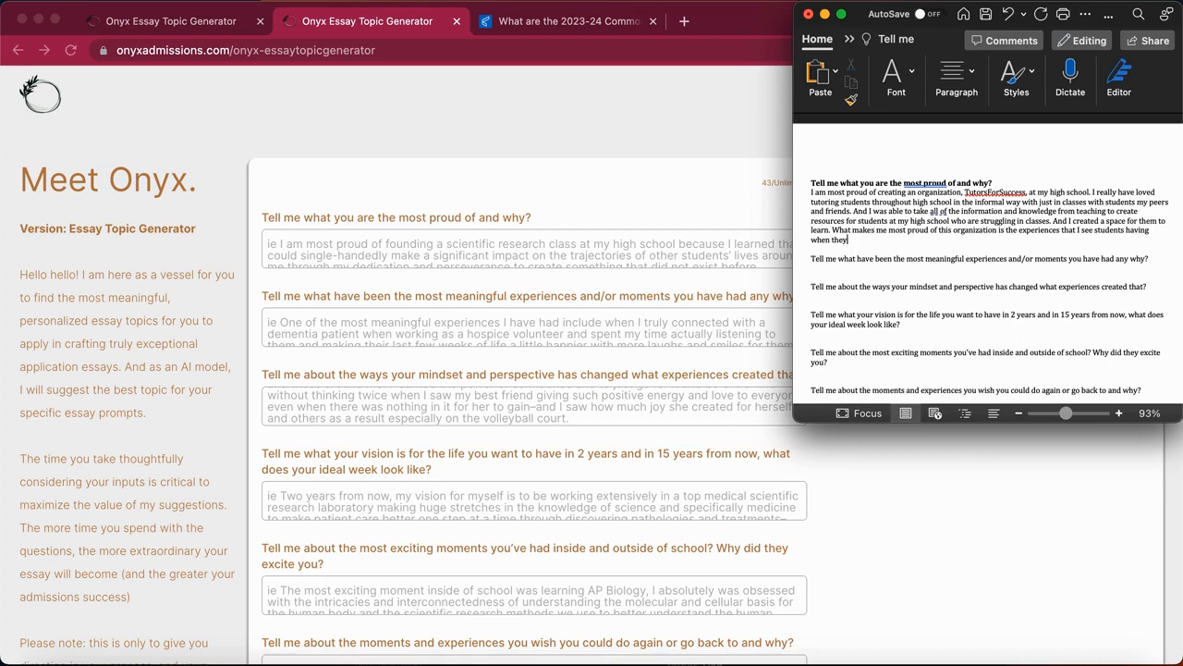
{"action": "type", "text": " have access to my resources. I also really lov"}
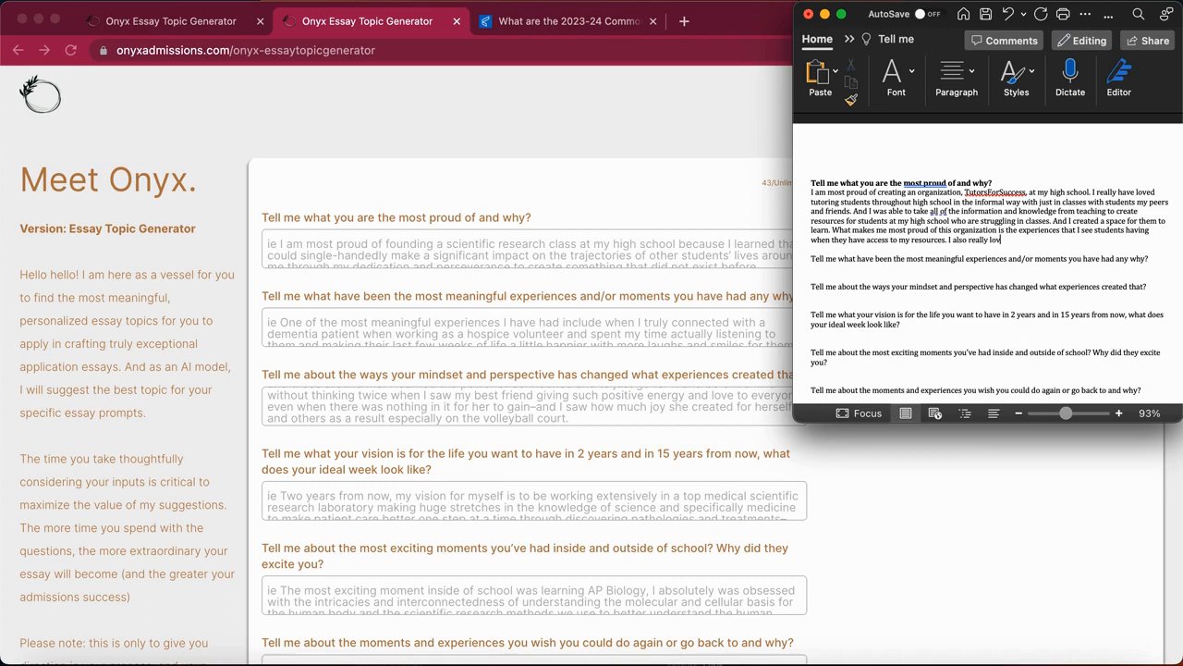
{"action": "type", "text": "e that the students who sign up to tutor within"}
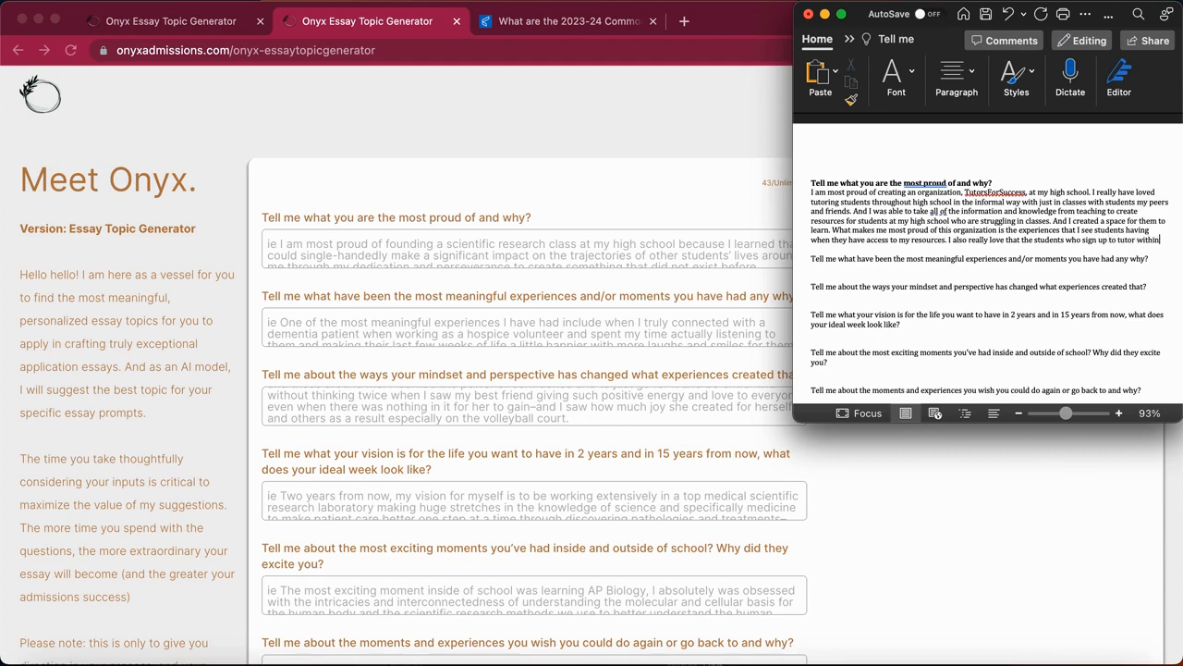
{"action": "type", "text": " my orgnaiization h"}
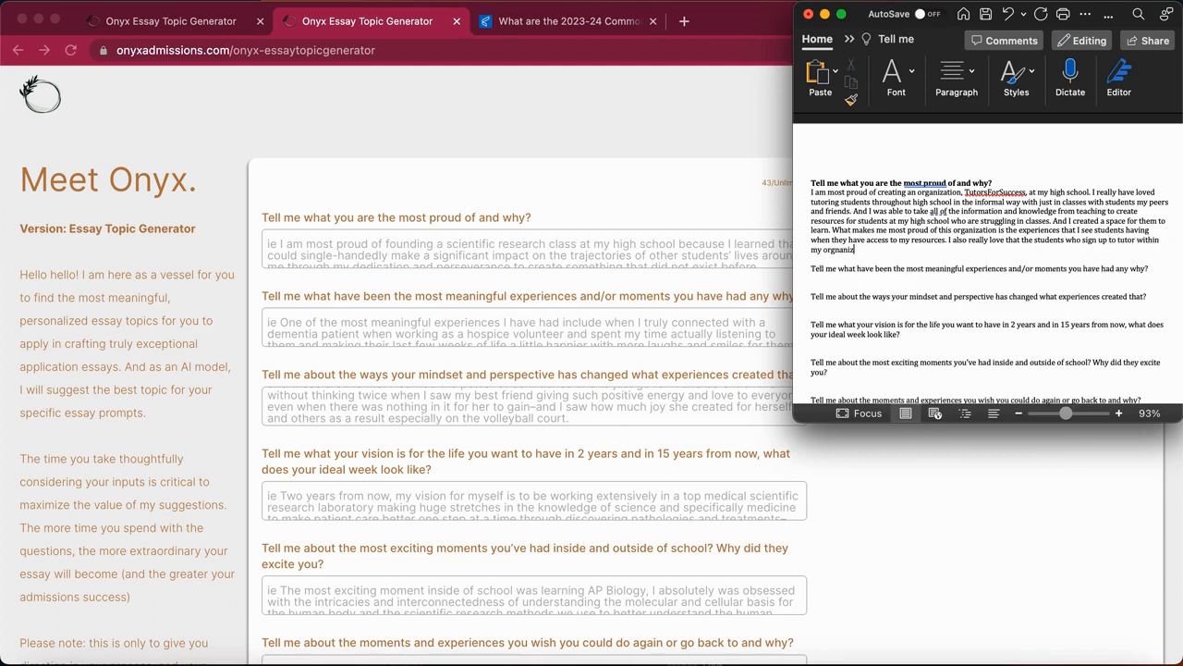
{"action": "type", "text": "ave so much fun an dfulfilment when with other students."}
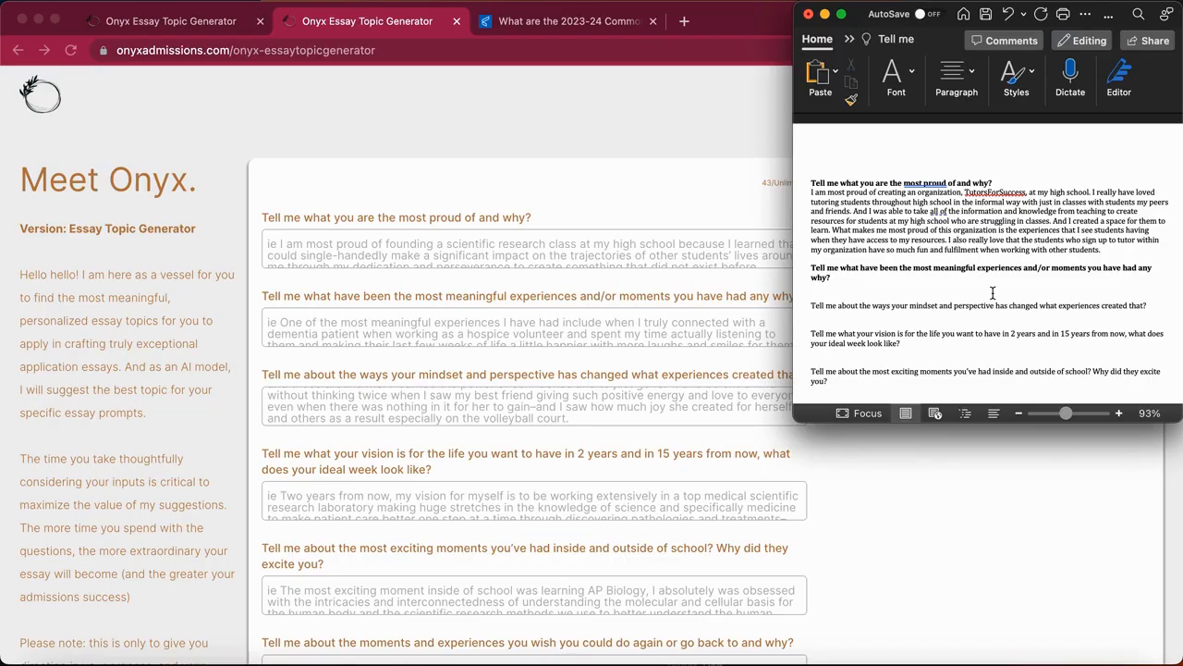
- Open the meaningful-experiences answer: "As a tutor, one of the most life-changing moments in my time in high school was when I first started working with middle school students."
{"action": "type", "text": "As a tutor, one of the most life-changing moments"}
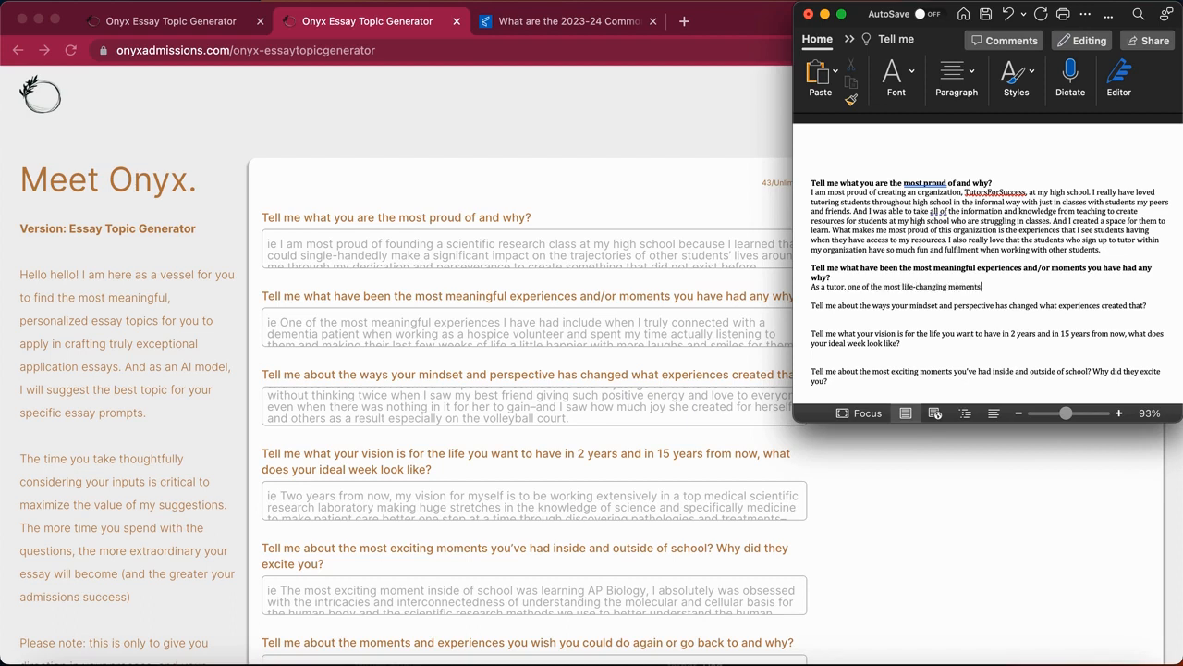
{"action": "type", "text": " in my time in high school was when I fir"}
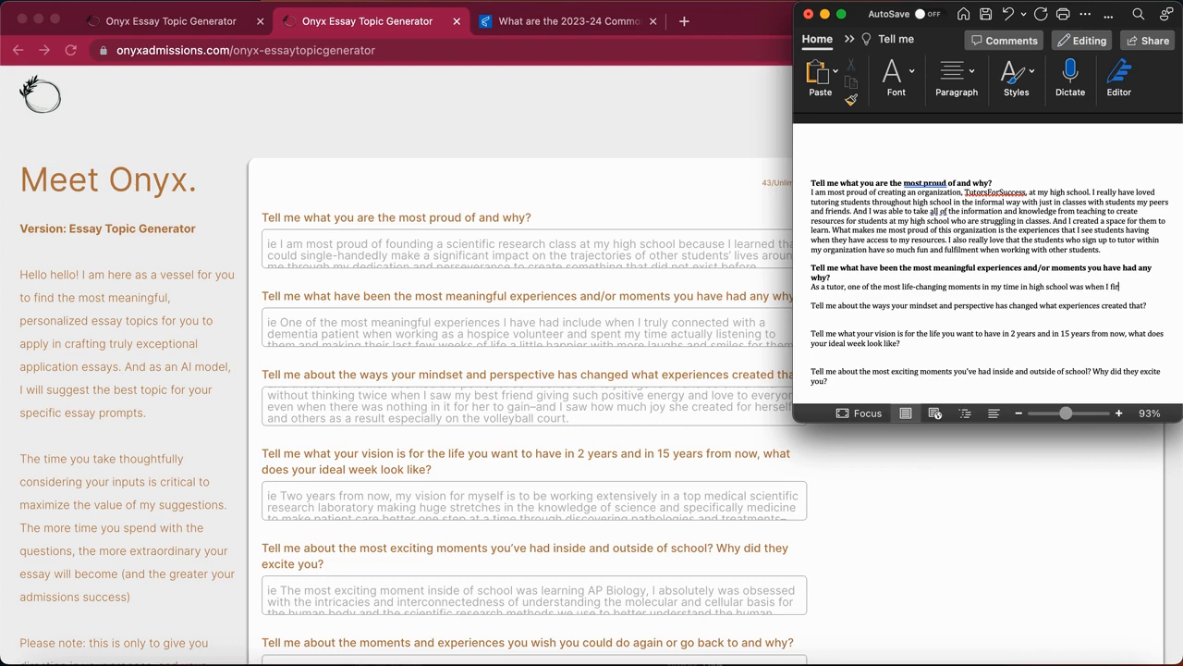
{"action": "type", "text": "st started working with middle school"}
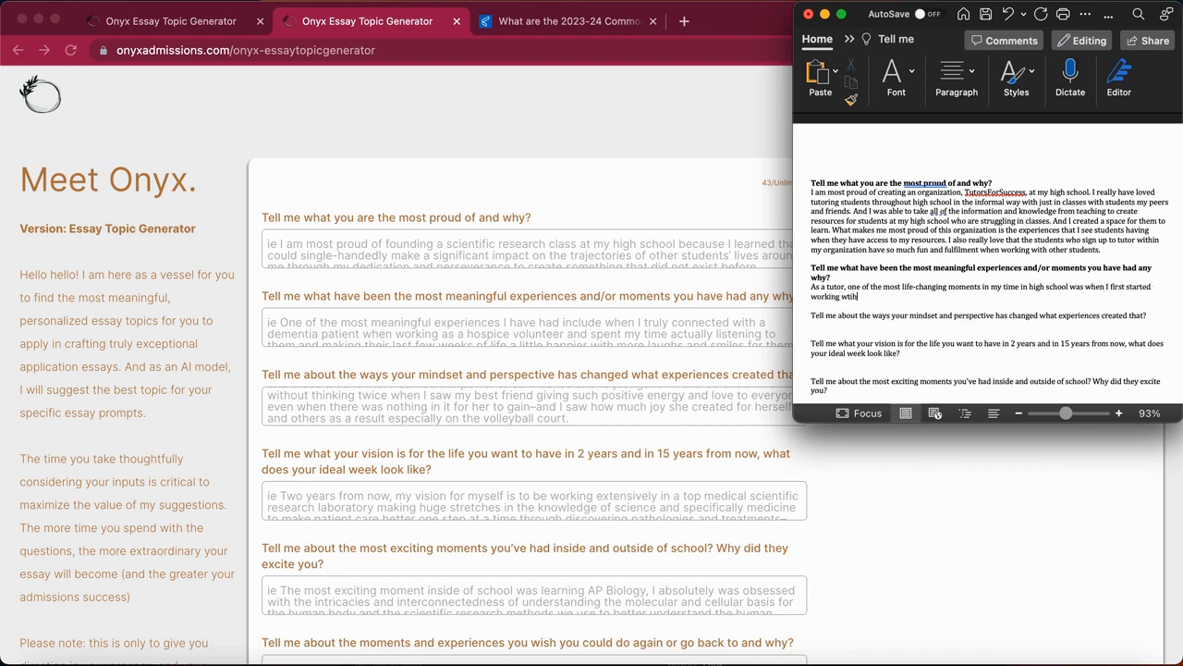
{"action": "type", "text": " students."}
- Add that a particular named middle school student struggled with chemistry, was frustrated almost to tears over the concepts taught in class, and did poorly on tests
{"action": "type", "text": "A particular "}
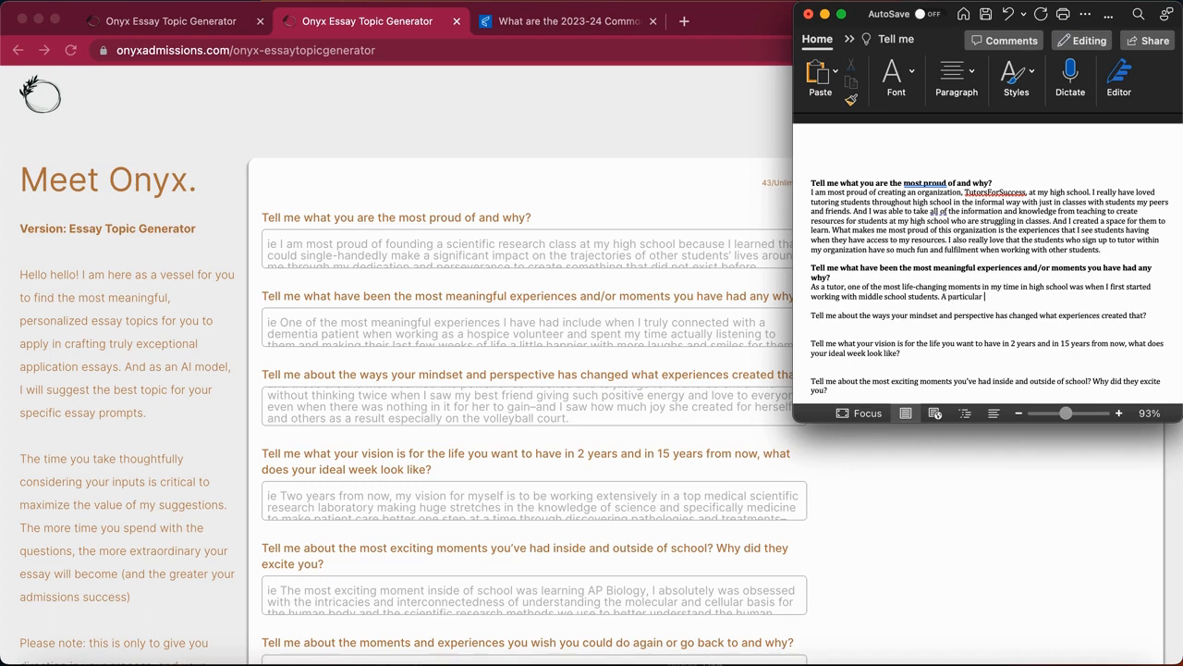
{"action": "type", "text": "middle school student, James, was struggling with "}
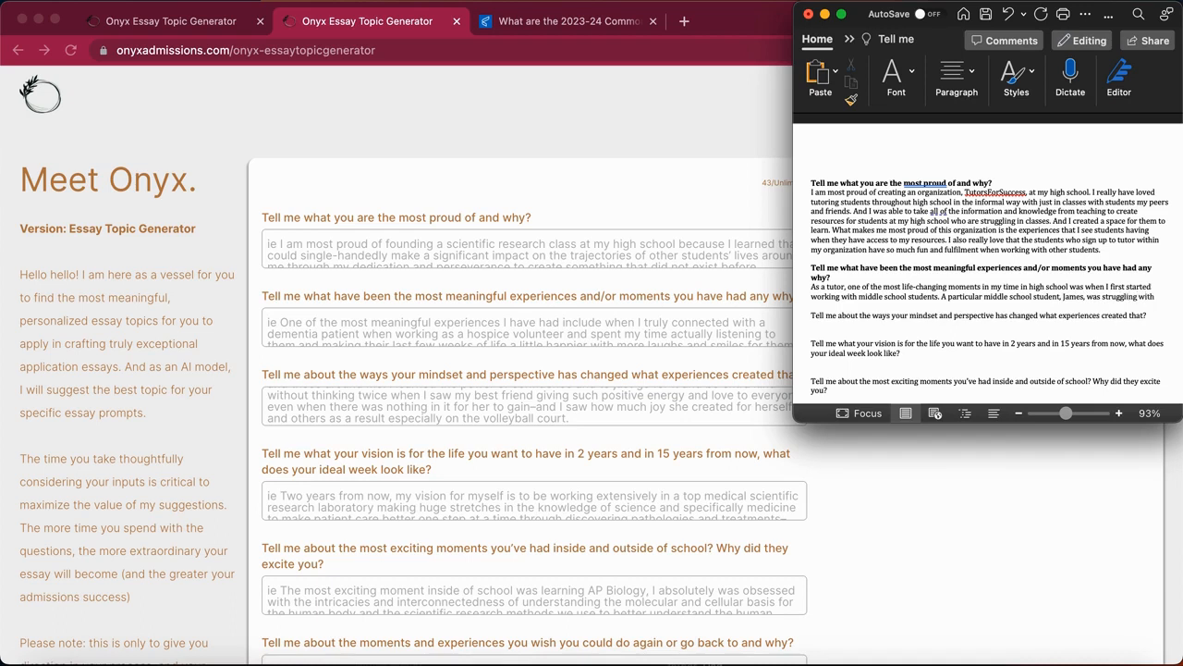
{"action": "type", "text": "chemistry. And he really was frustrated almost year"}
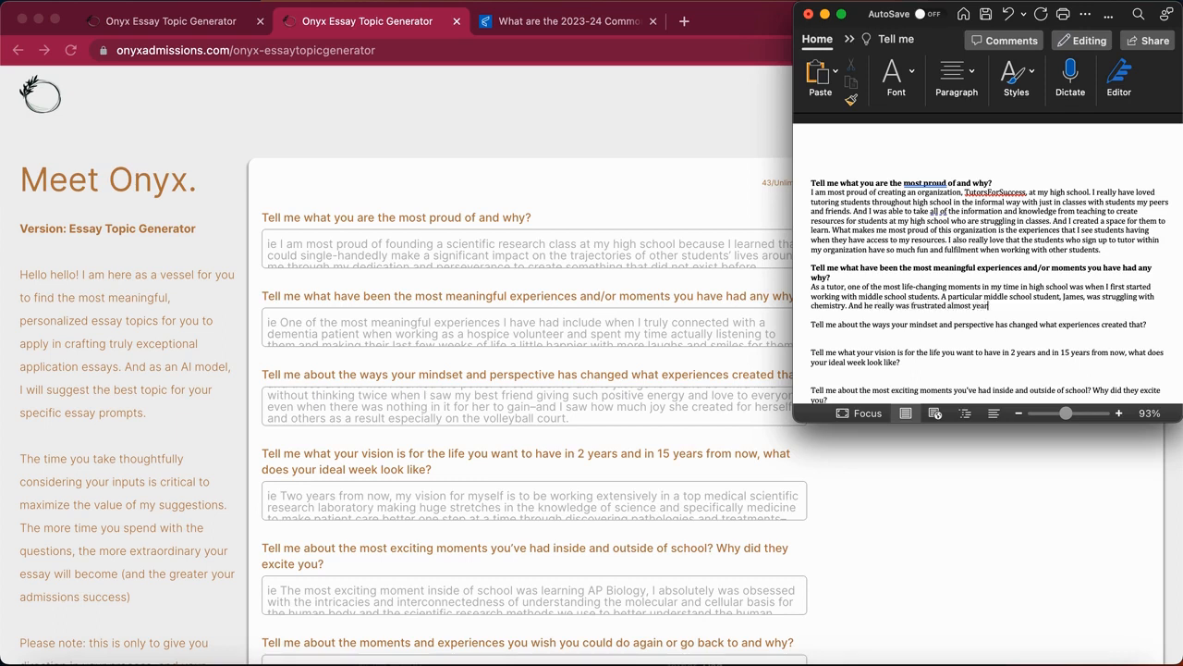
{"action": "key", "text": "BackSpace"}
{"action": "type", "text": "tears in his eyes "}
{"action": "type", "text": " to c"}
{"action": "key", "text": "BackSpace"}
{"action": "type", "text": "understand the concepts w"}
{"action": "key", "text": "BackSpace"}
{"action": "type", "text": "being taught in c"}
{"action": "type", "text": "lass and was not "}
{"action": "type", "text": "doing well on his t"}
{"action": "type", "text": "ests."}
{"action": "right_click", "coordinate": [832, 316]}
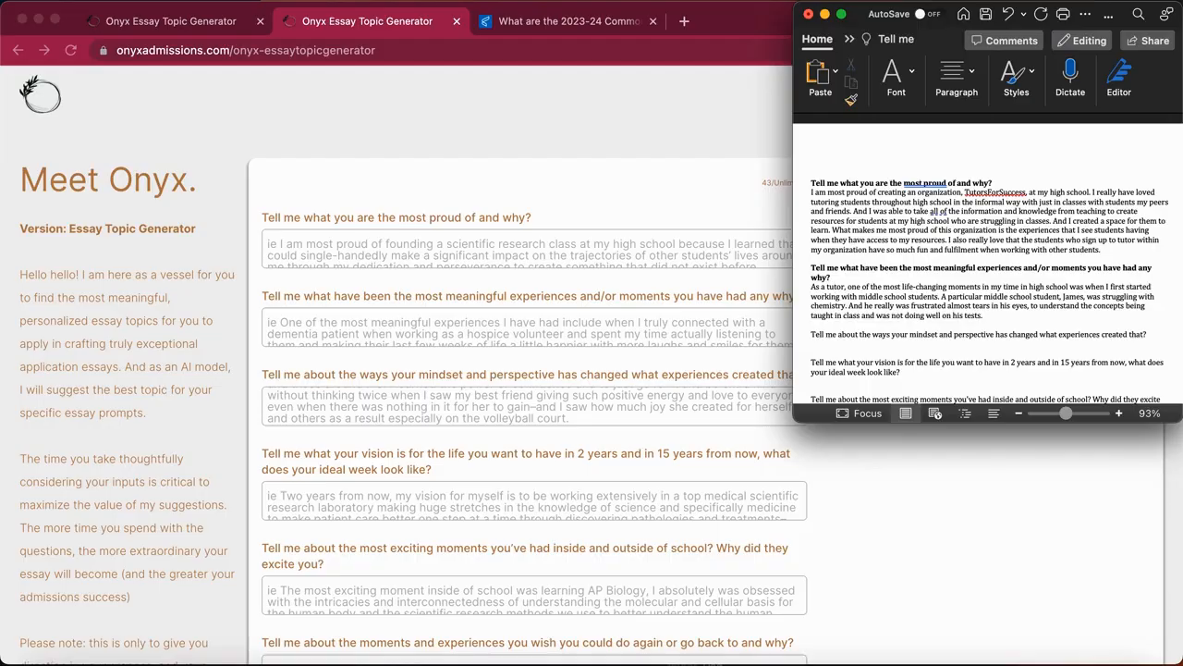
- Add "I remember feeling so incredibly overwhelmed with joy when I saw his eyes light up after we talked through a problem. He solved it."
{"action": "type", "text": "remember feeling so incredibibly overwhelmed with"}
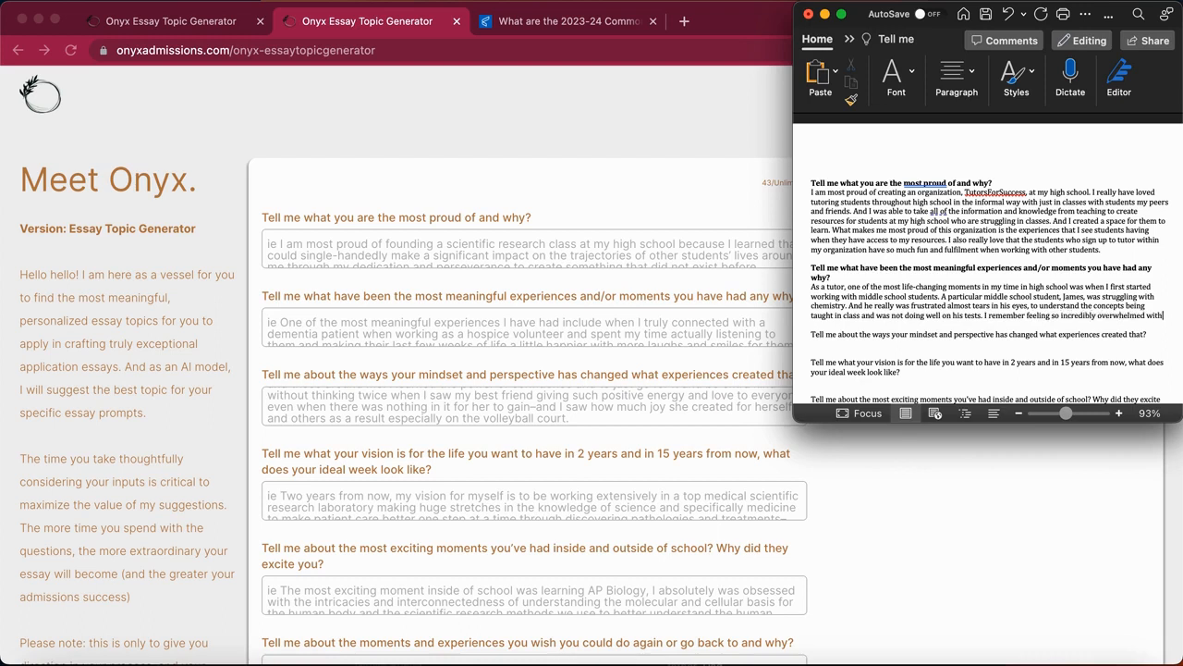
{"action": "type", "text": " joy whwhen I saw his "}
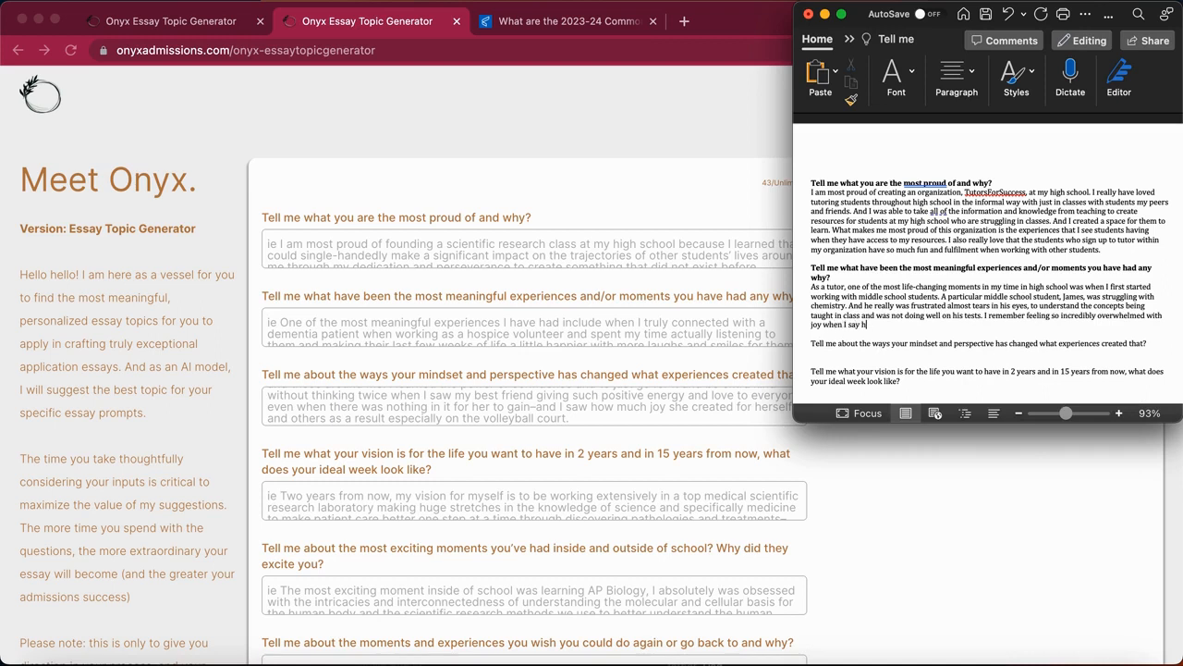
{"action": "type", "text": "eyes light up after we talked through a problem"}
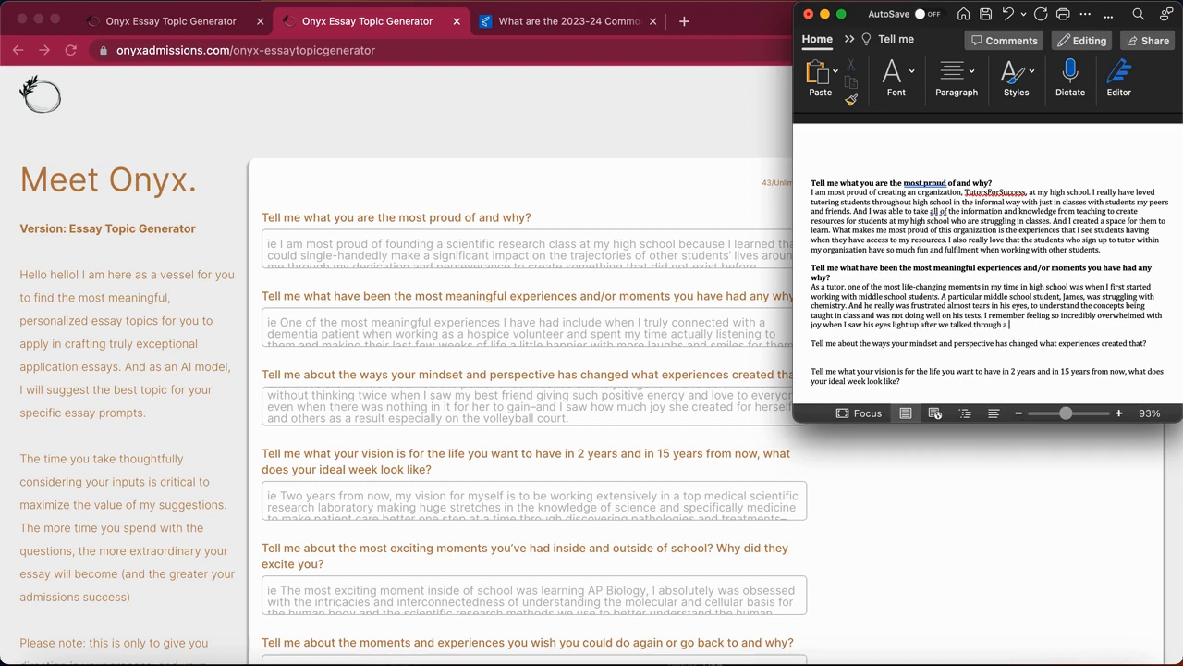
{"action": "type", "text": ". I realized"}
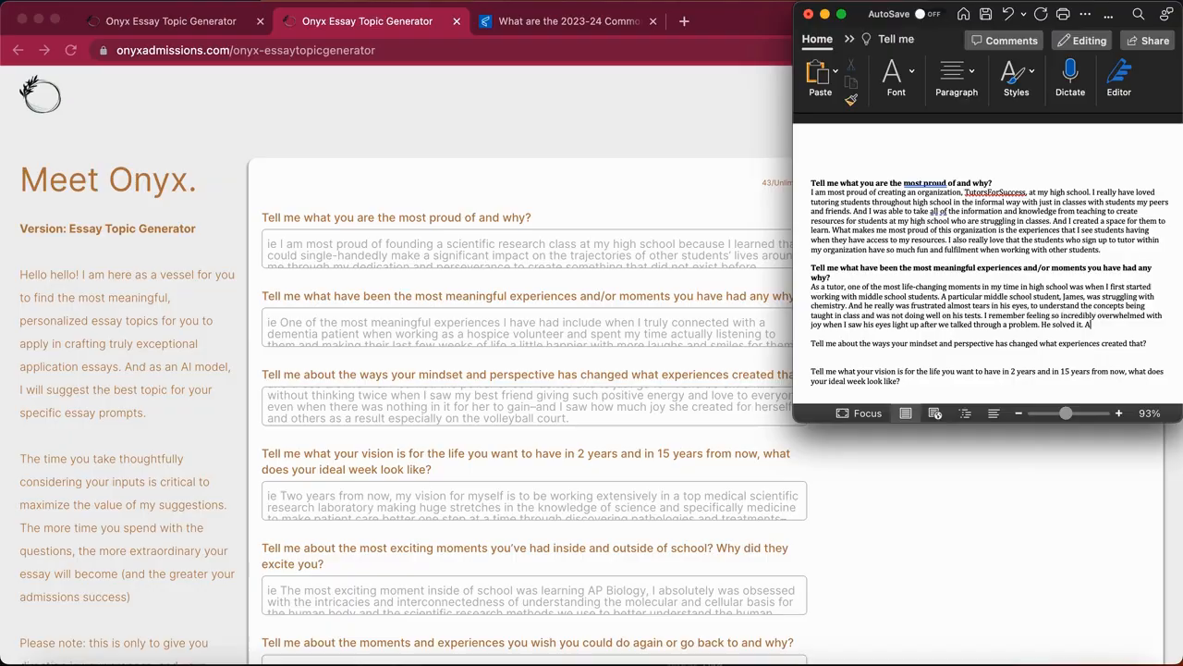
- Add "And I remember him saying to me, thank you for being the reason I feel confident about chemistry now."
{"action": "type", "text": "nd h"}
{"action": "type", "text": " remember s"}
{"action": "type", "text": "im saying to me "}
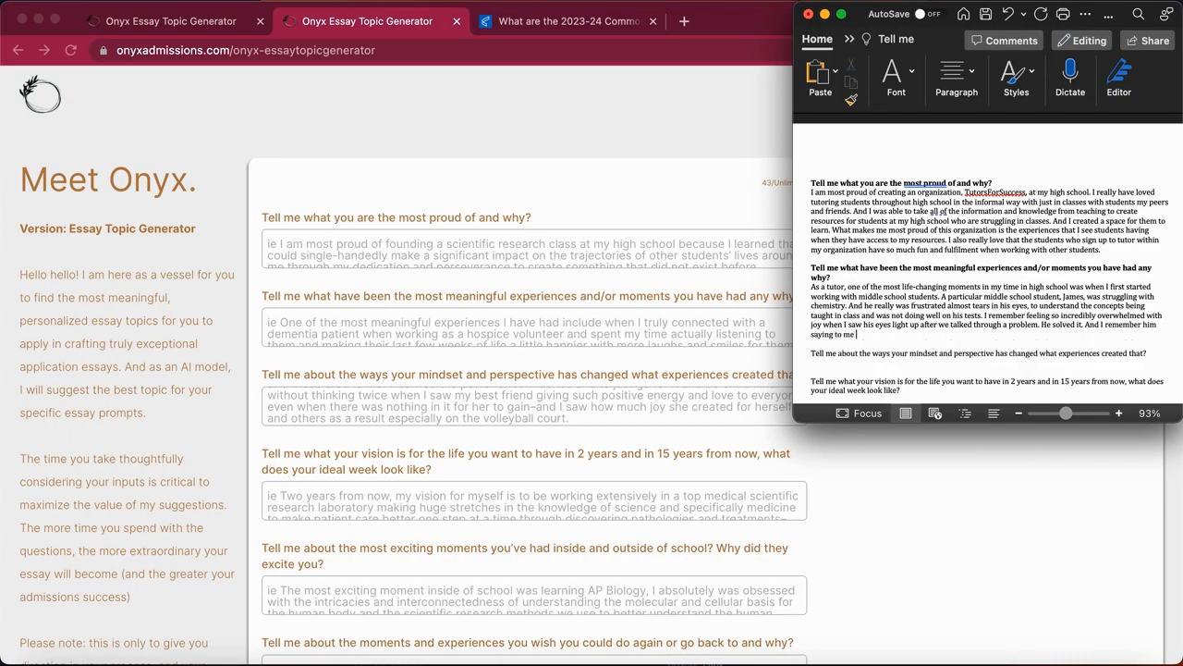
{"action": "type", "text": "thank you for bening"}
{"action": "key", "text": "BackSpace"}
{"action": "key", "text": "BackSpace"}
{"action": "key", "text": "BackSpace"}
{"action": "key", "text": "BackSpace"}
{"action": "type", "text": "ing the reasons"}
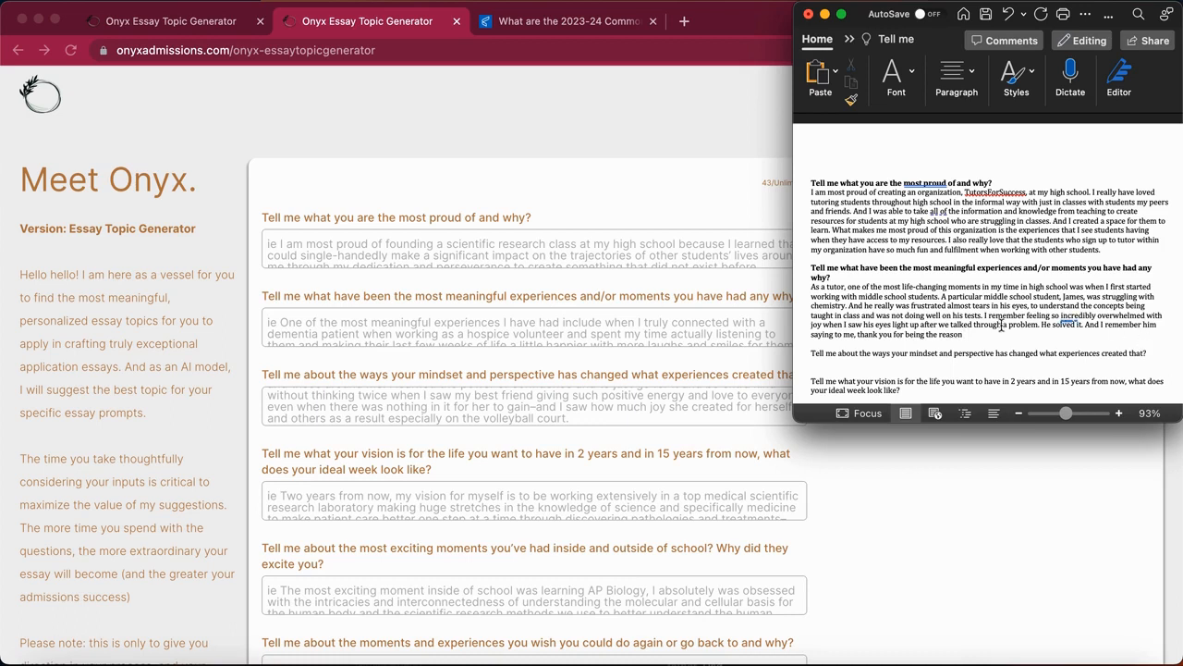
{"action": "type", "text": "I feel confident about cheemistry now."}
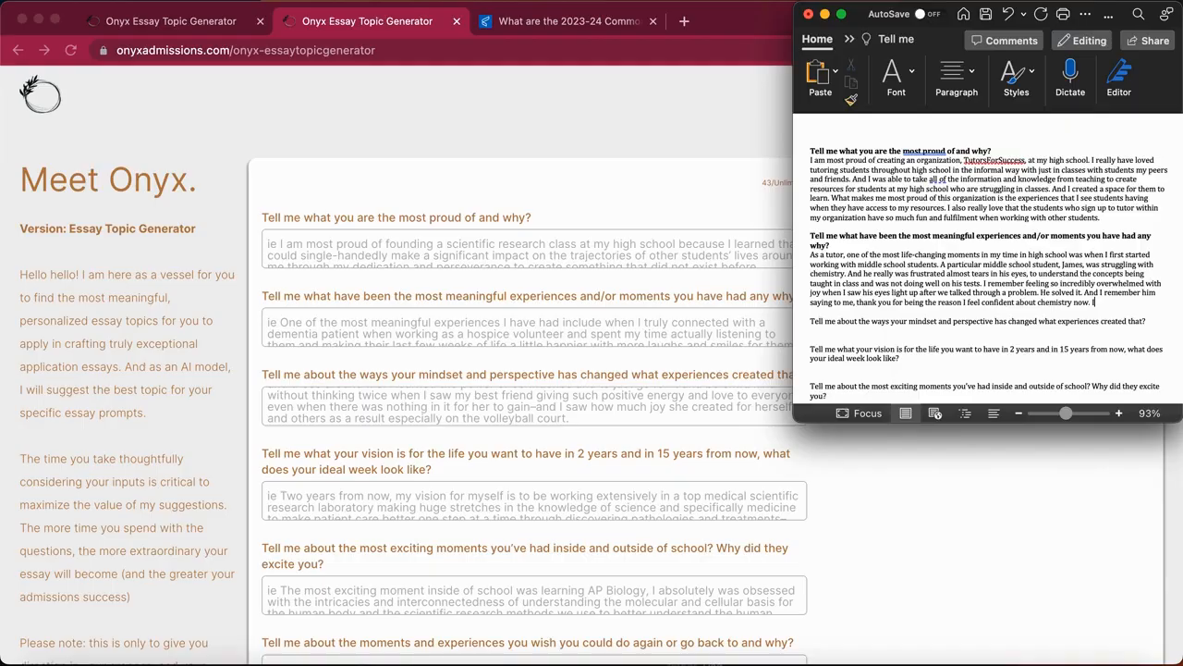
- Close the meaningful-experiences answer by saying the joy in that moment showed that teaching was the answer to what to do "for a long time to come."
{"action": "type", "text": "I felt so much joy in that m"}
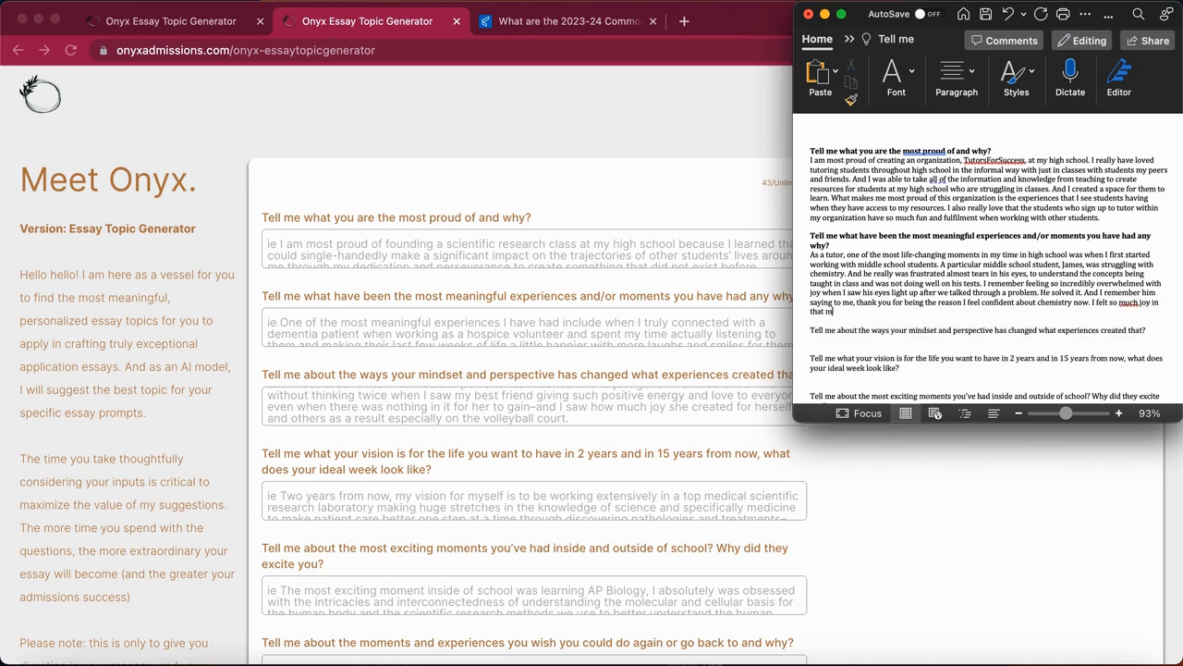
{"action": "type", "text": "oment that I knew for me that teachingw"}
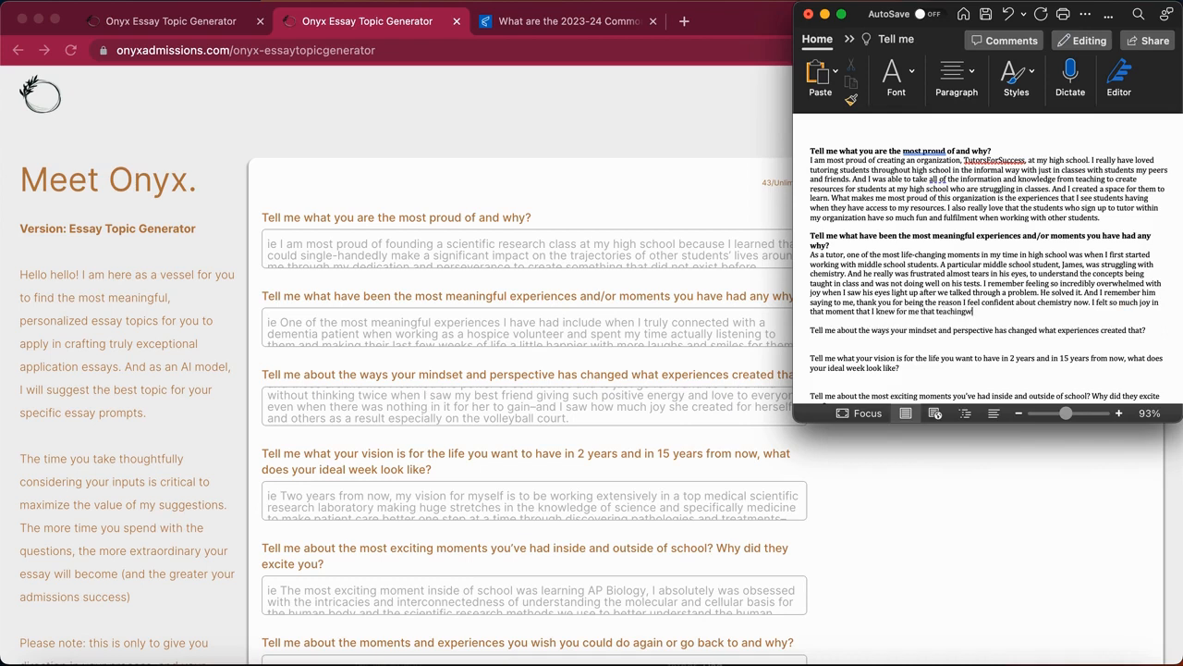
{"action": "key", "text": "BackSpace"}
{"action": "key", "text": "BackSpace"}
{"action": "type", "text": "was the answer to what I wanted to do for a living. I w"}
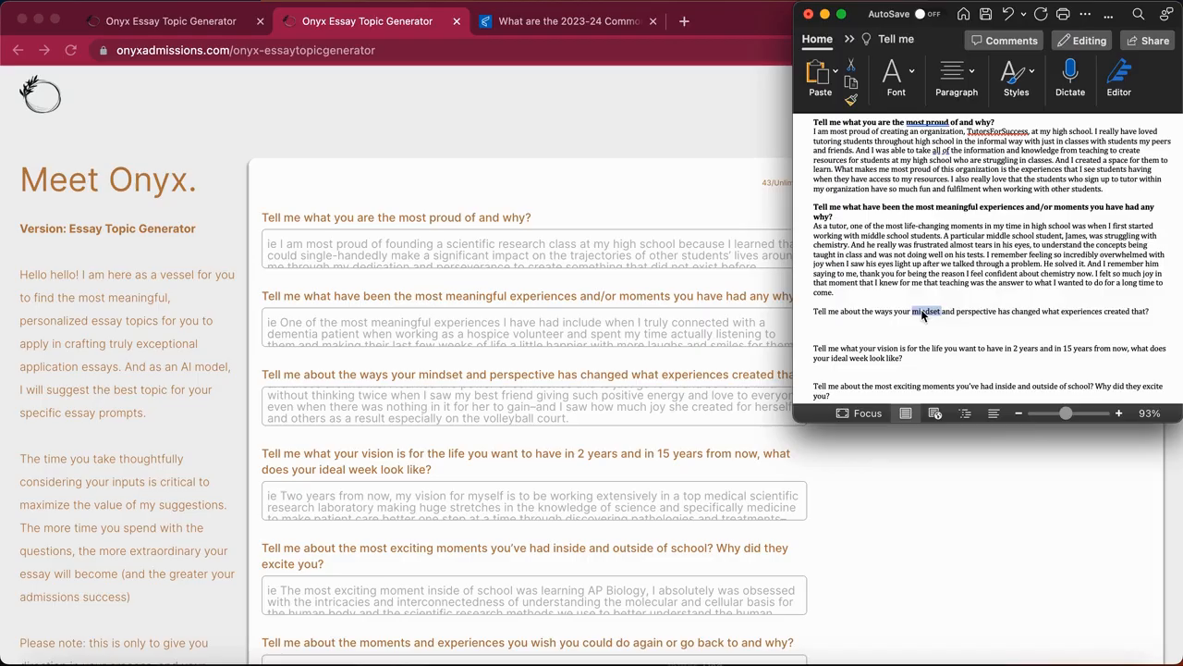
- Bold the question about changed mindset and perspective, start an answer line beneath it, and check the generator's questions on the website before returning to Word
{"action": "triple_click", "coordinate": [921, 309]}
{"action": "left_click", "coordinate": [909, 327]}
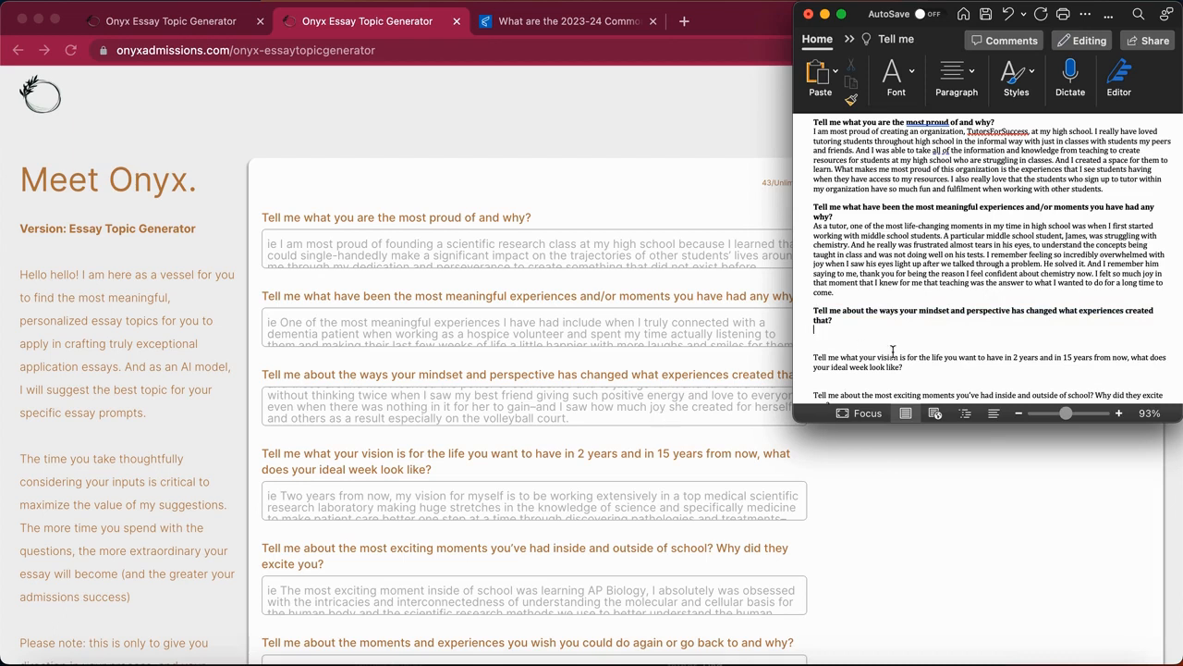
{"action": "scroll", "coordinate": [637, 437], "scroll_direction": "down", "scroll_amount": 1}
{"action": "left_click", "coordinate": [679, 384]}
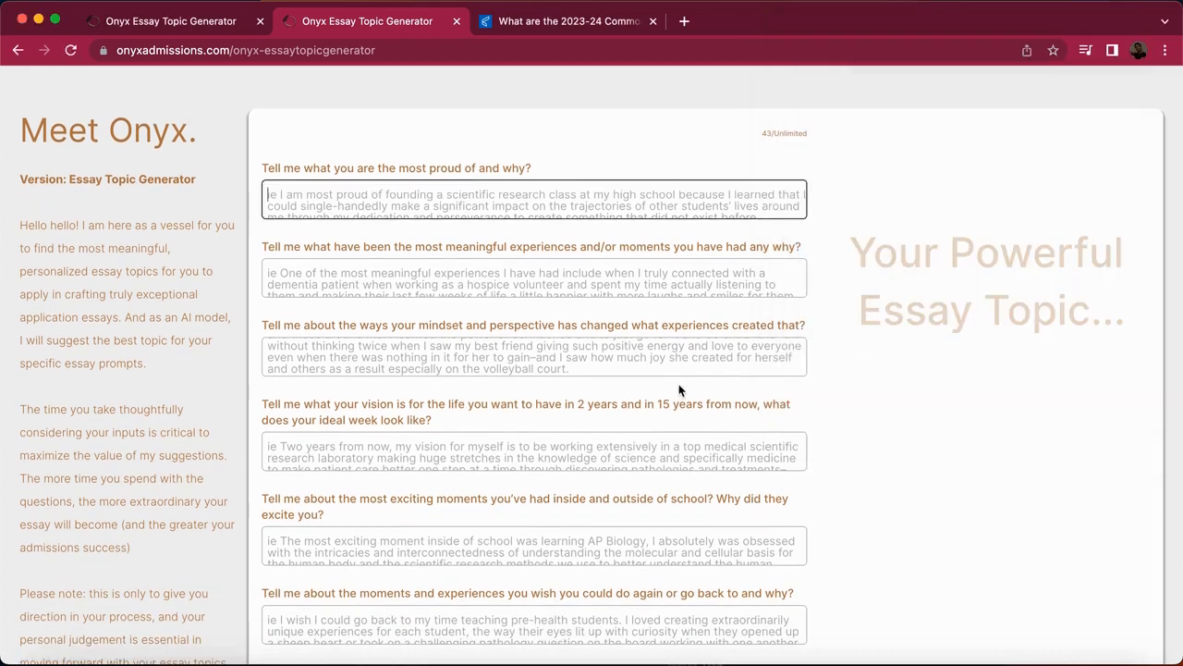
{"action": "left_click", "coordinate": [427, 656]}
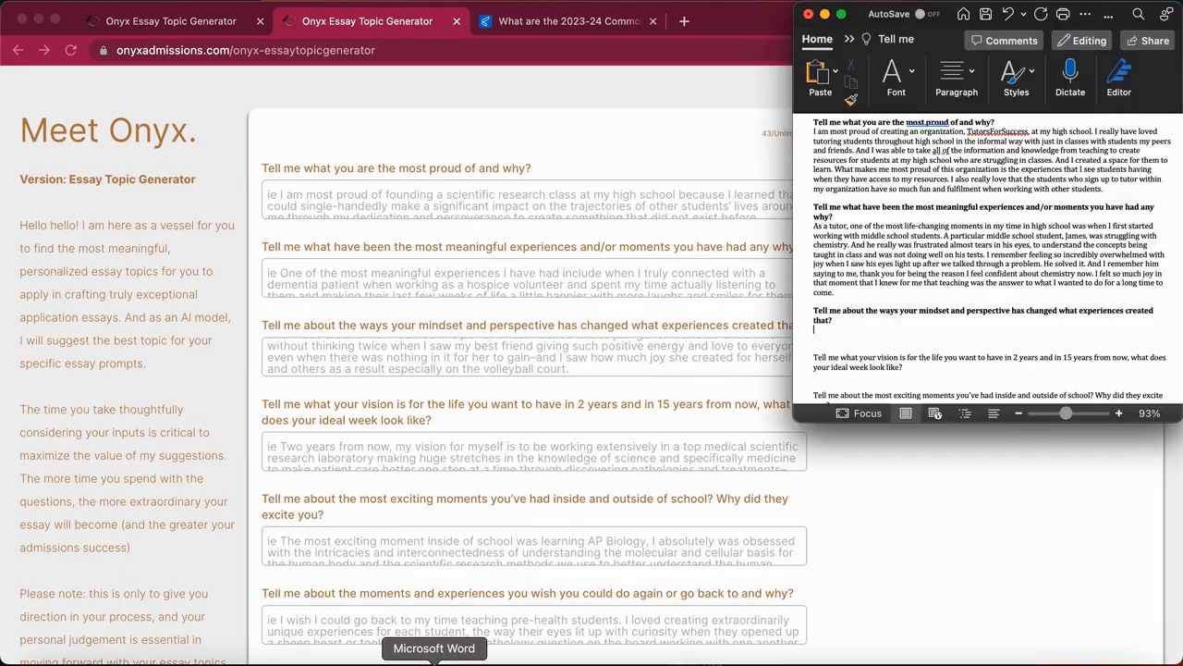
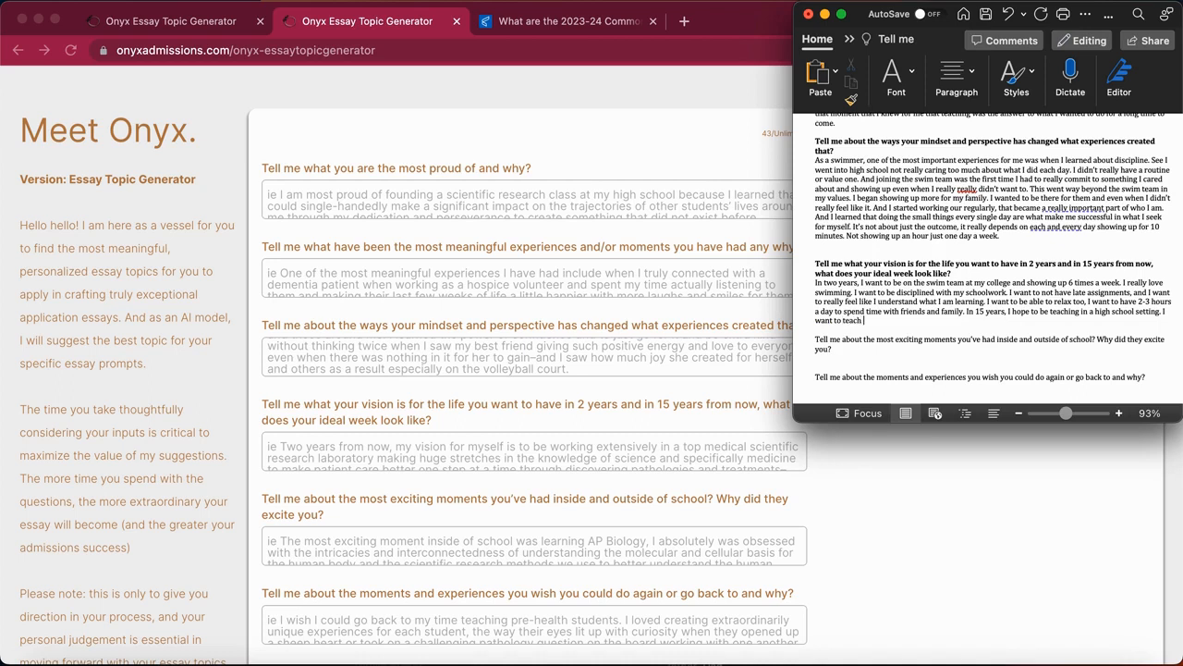
- Continue the 15-year vision with "I want to teach English because I feel there's a lot students learn in this space."
{"action": "type", "text": "ng. I want to teach English because I"}
{"action": "type", "text": " feel ther"}
{"action": "type", "text": "e's a lot"}
{"action": "type", "text": " students learn in this "}
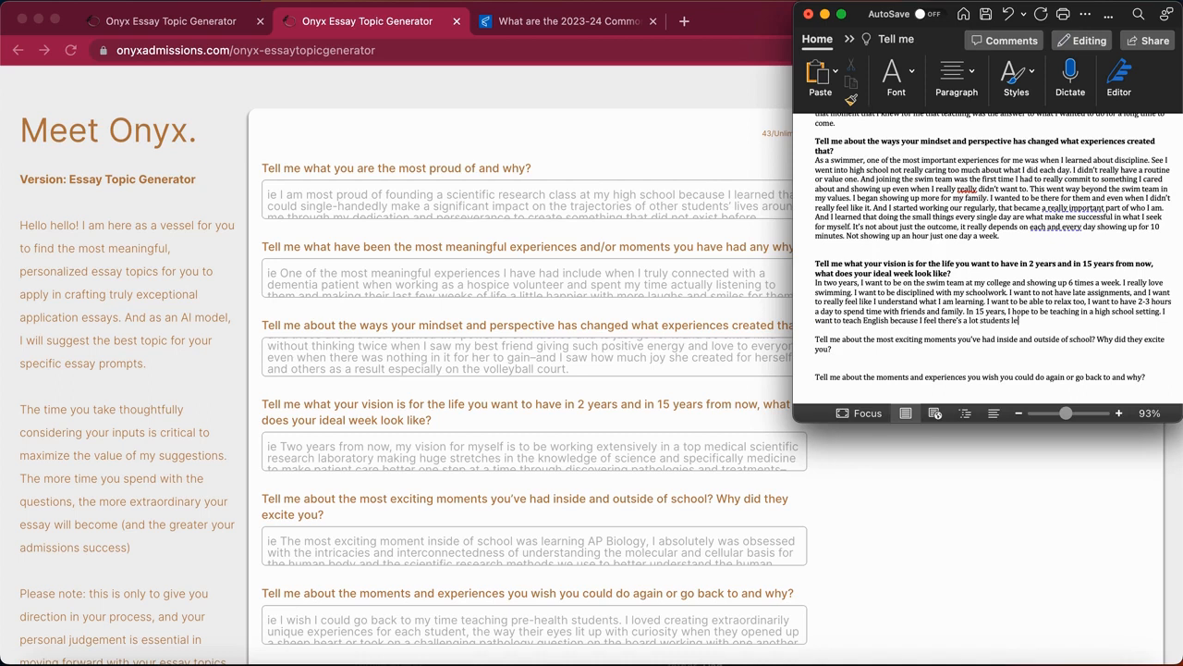
{"action": "type", "text": "space."}
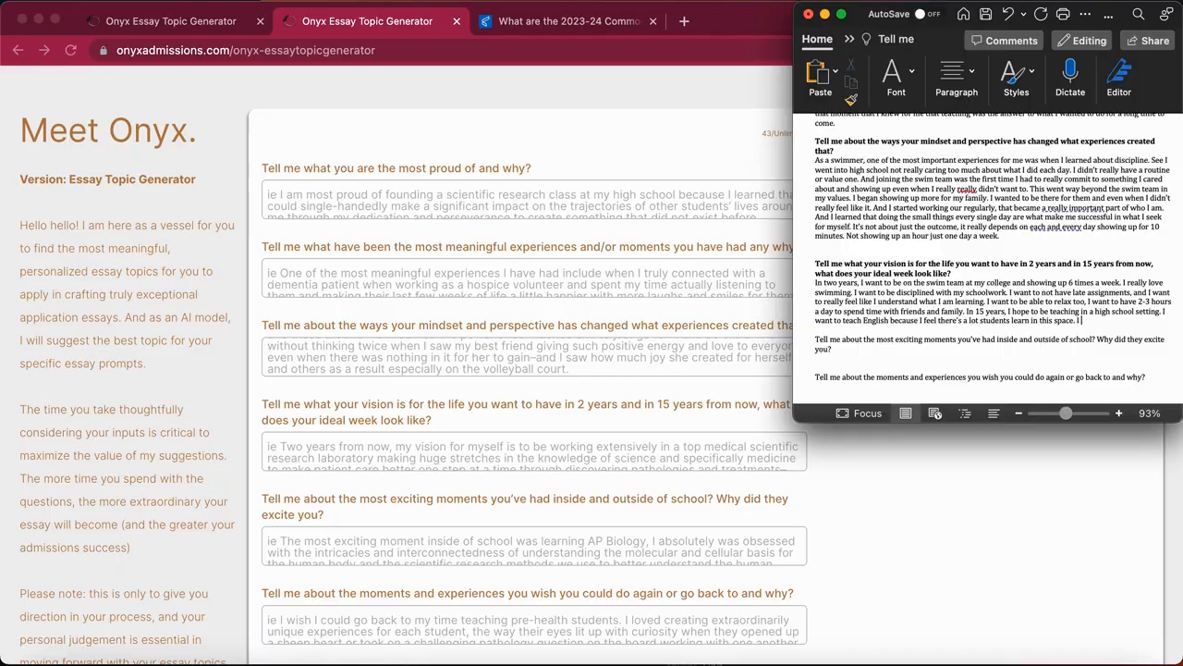
- Finish the life-vision answer with "I want to spend time with a family, my family, at the end of each day and my kids."
{"action": "type", "text": "want to spend time with a family"}
{"action": "type", "text": ", my "}
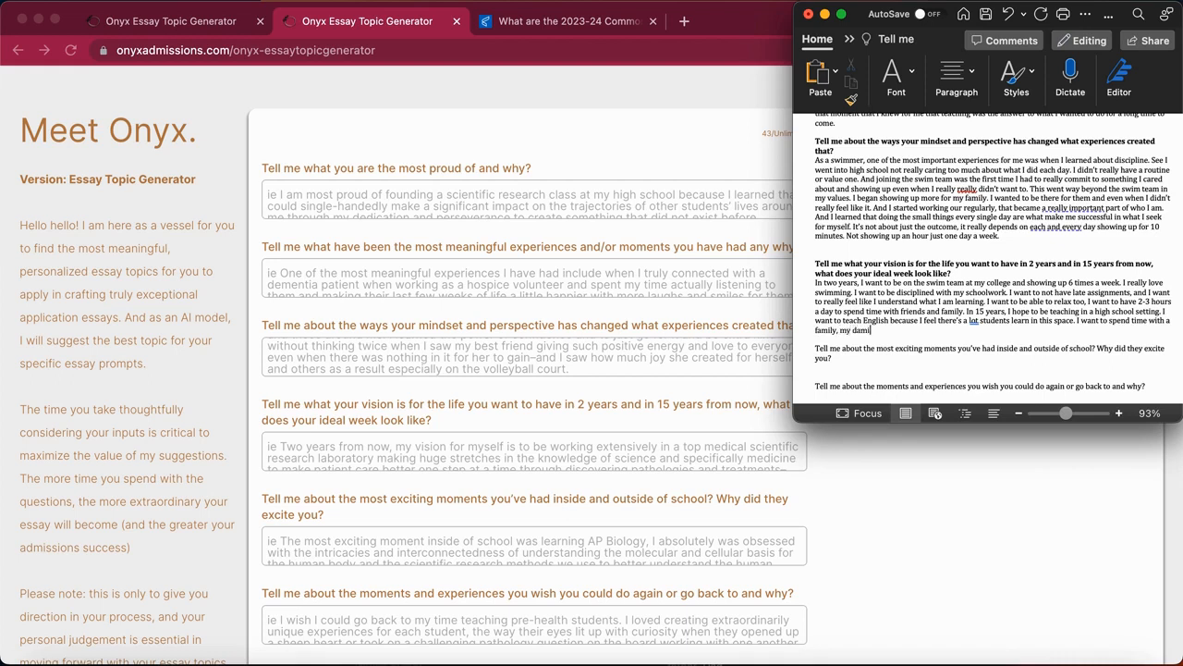
{"action": "type", "text": "family."}
{"action": "key", "text": "BackSpace"}
{"action": "type", "text": ", at the end of each day and my kids."}
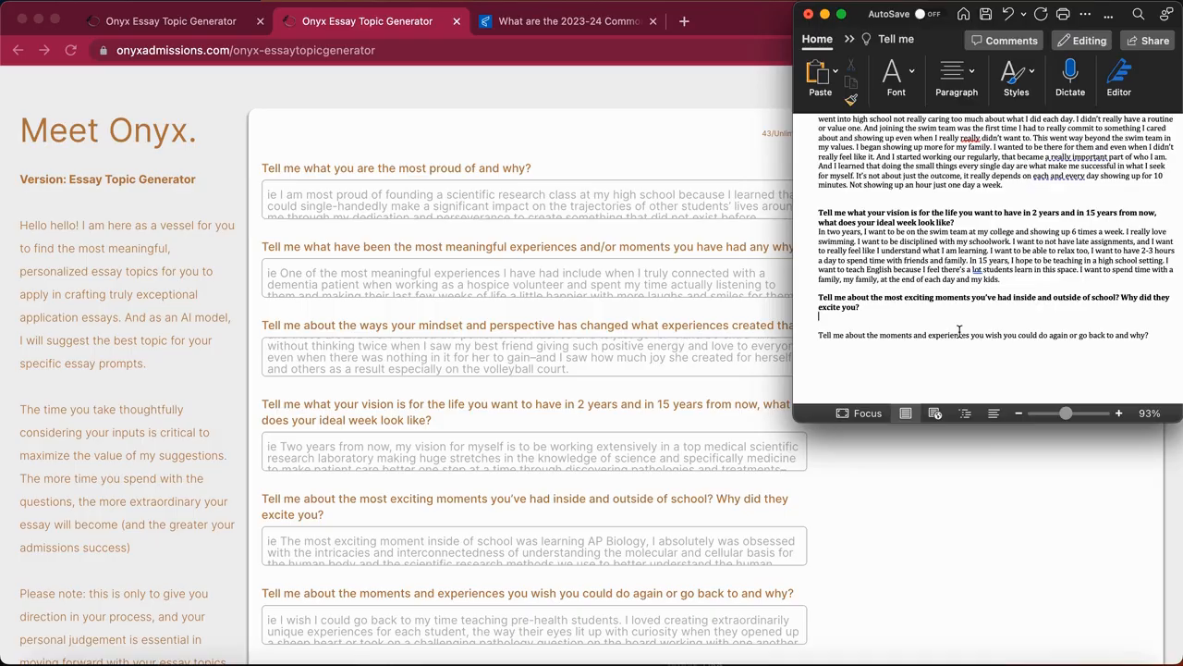
- Open the exciting-moments answer with "One of the most exciting moments I remember is when my physics teacher taught us about"
{"action": "scroll", "coordinate": [960, 330], "scroll_direction": "up", "scroll_amount": 1}
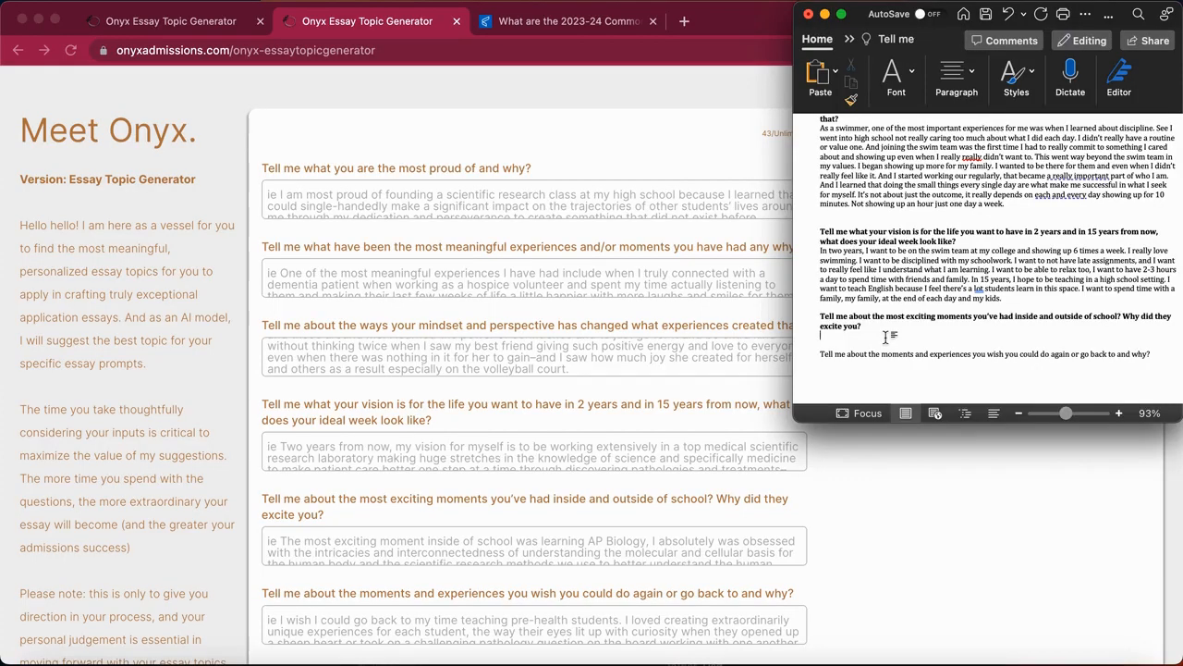
{"action": "type", "text": "One of the most exciting moments I remember is when my "}
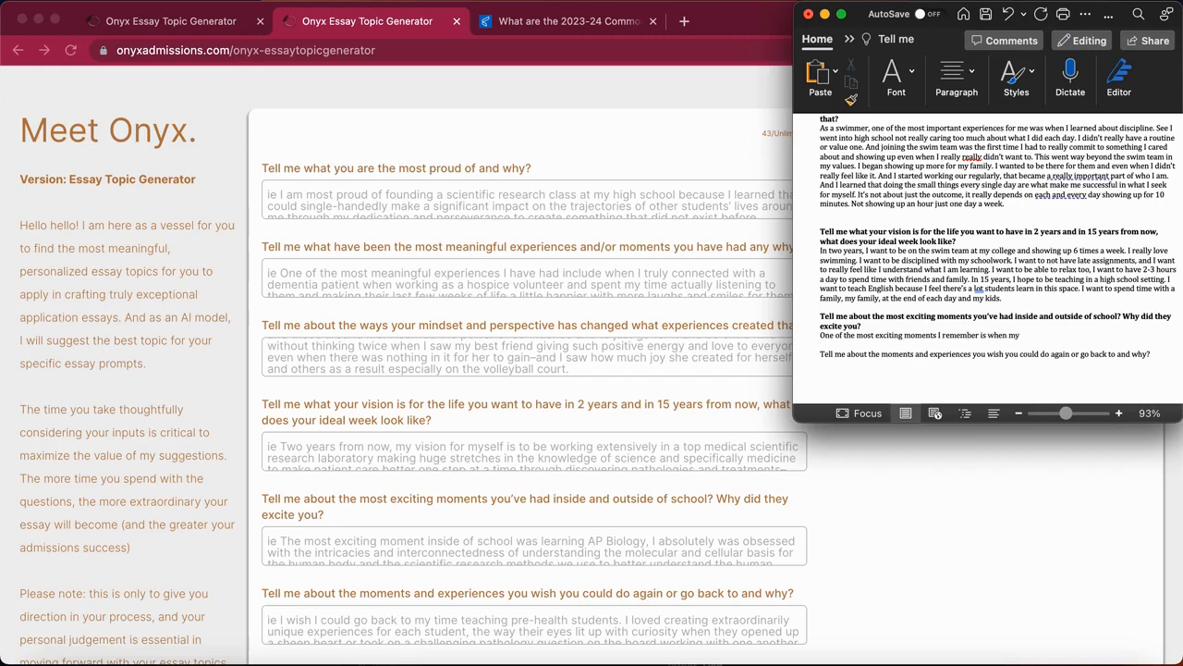
{"action": "type", "text": "physics teacher"}
{"action": "scroll", "coordinate": [989, 259], "scroll_direction": "down", "scroll_amount": 1}
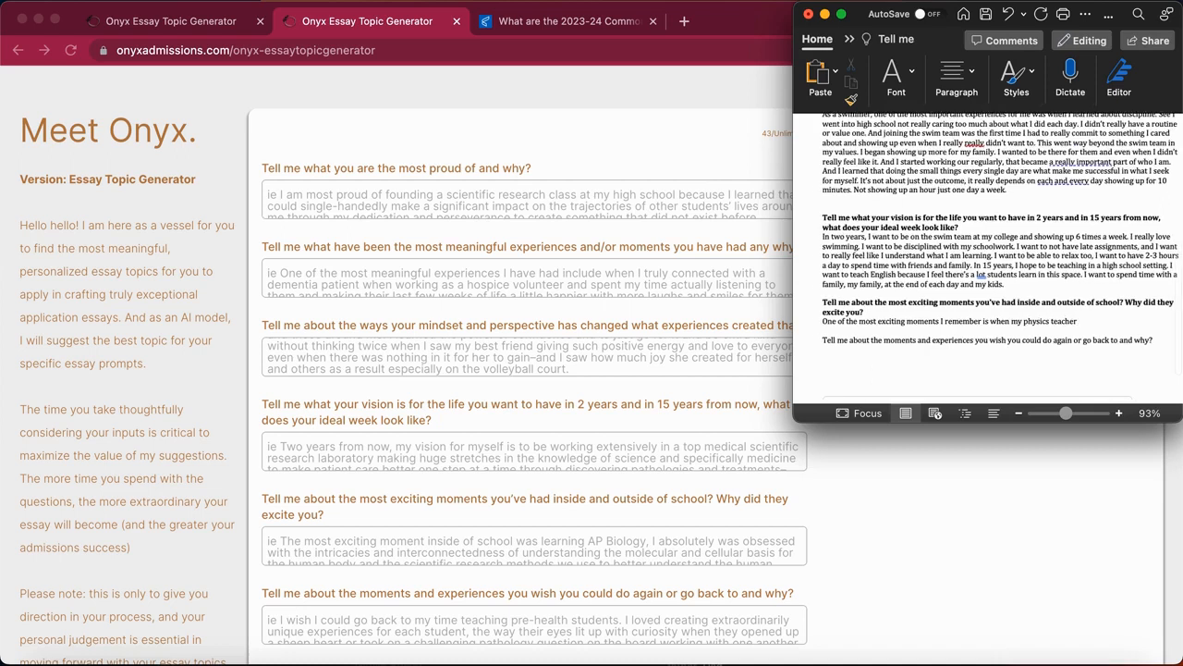
{"action": "type", "text": "taught us about"}
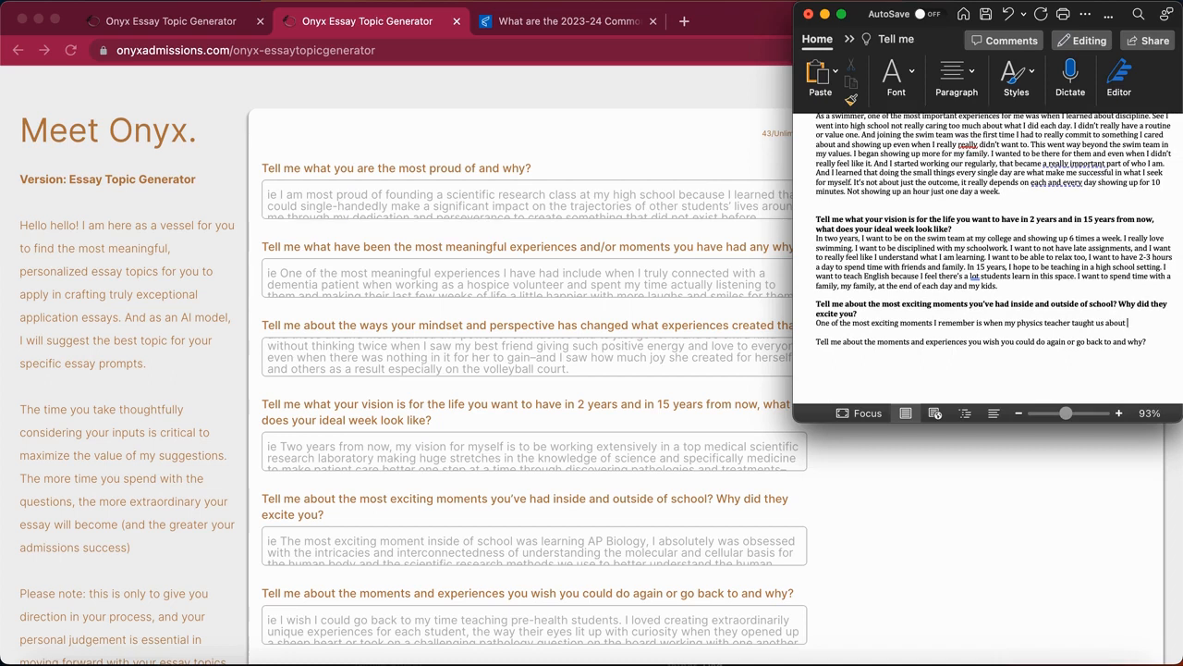
{"action": "type", "text": " the chemistry"}
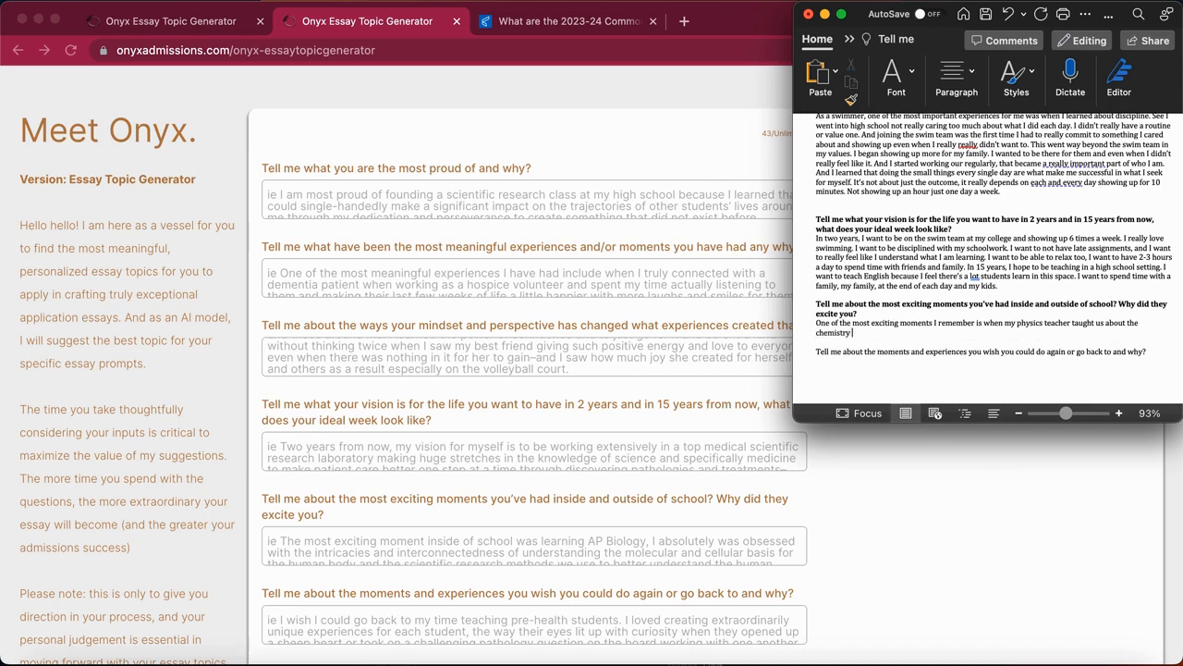
{"action": "type", "text": " aspects of"}
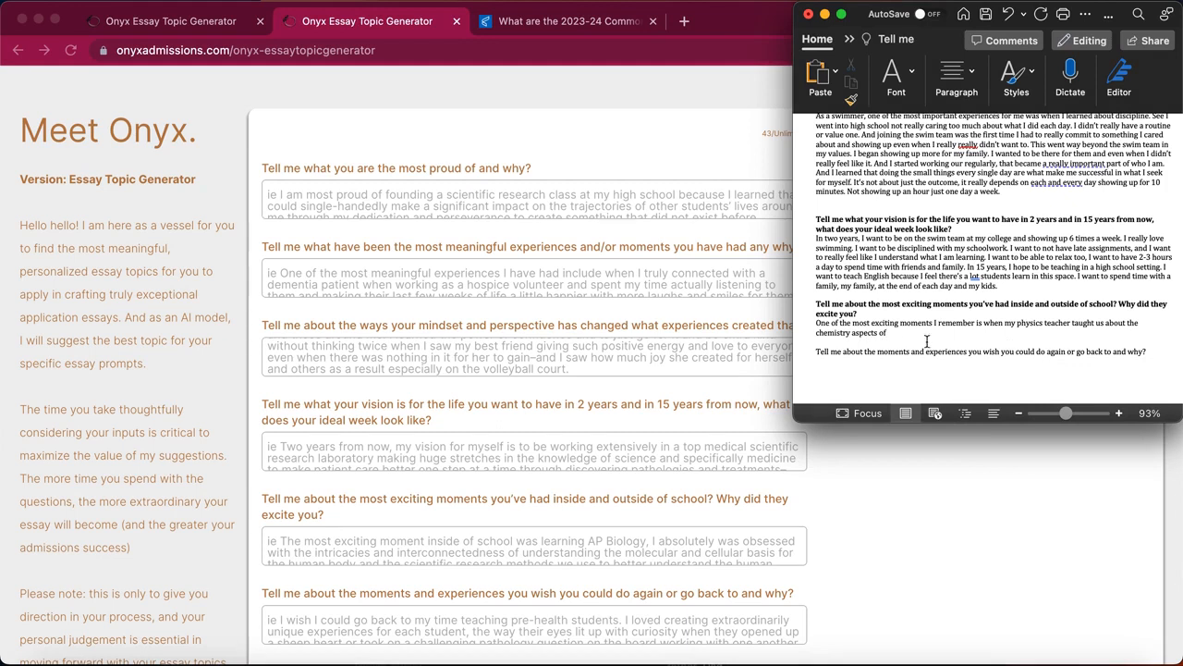
{"action": "left_click_drag", "start_coordinate": [929, 332], "coordinate": [1106, 324]}
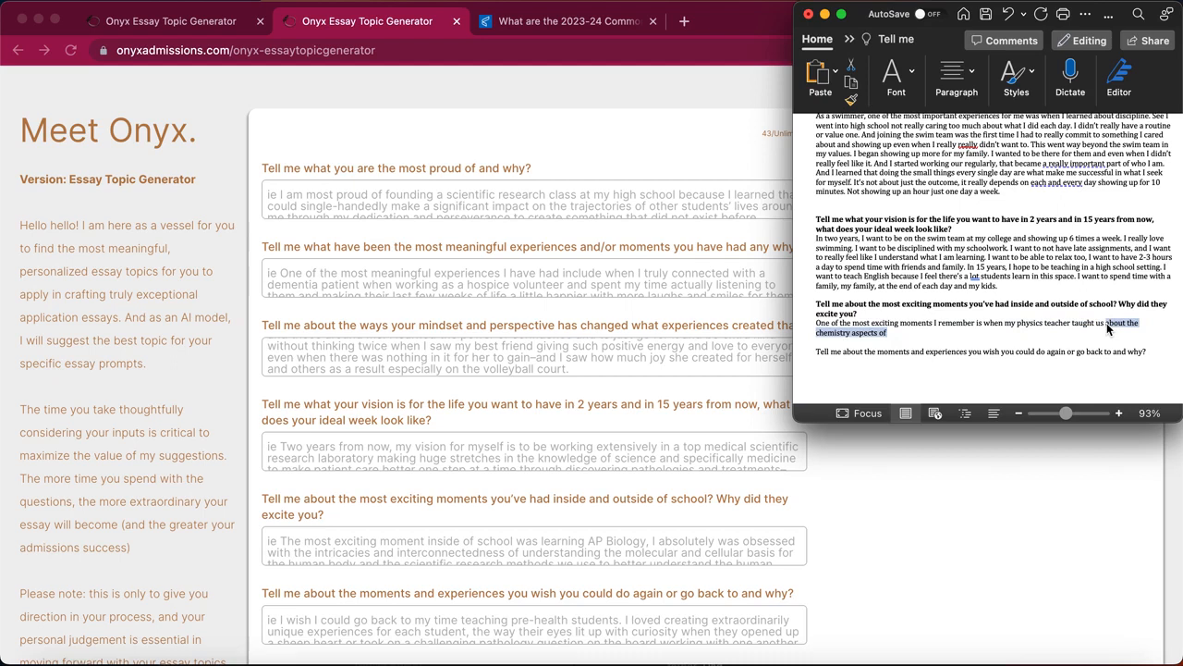
{"action": "key", "text": "BackSpace"}
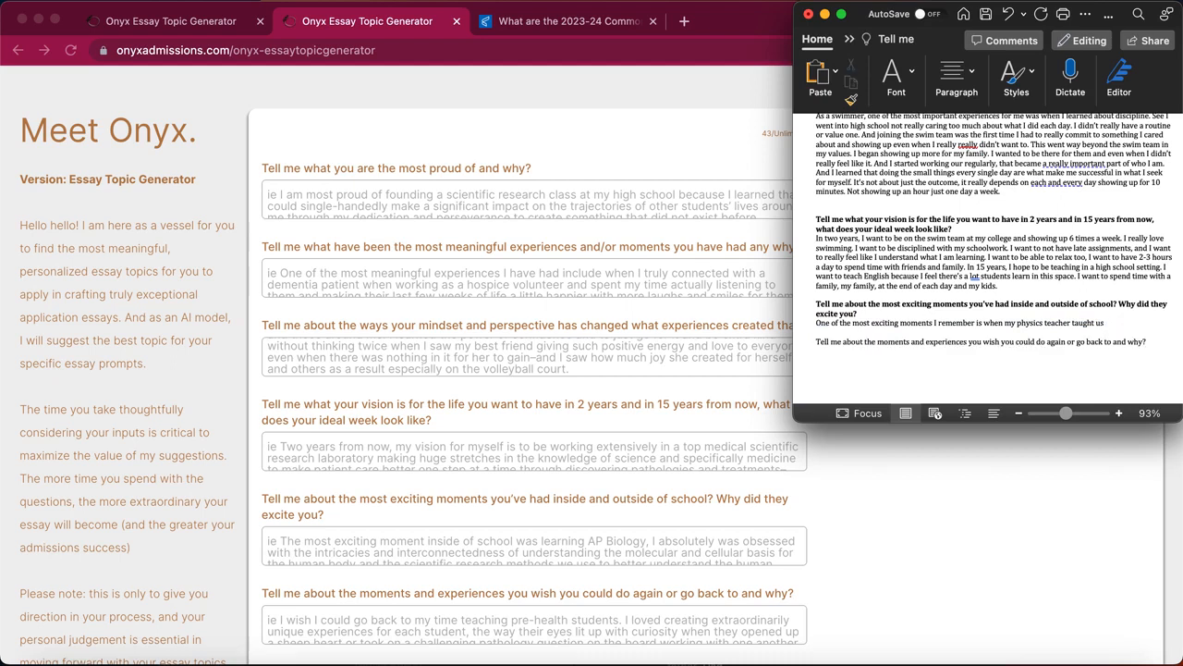
{"action": "type", "text": "about"}
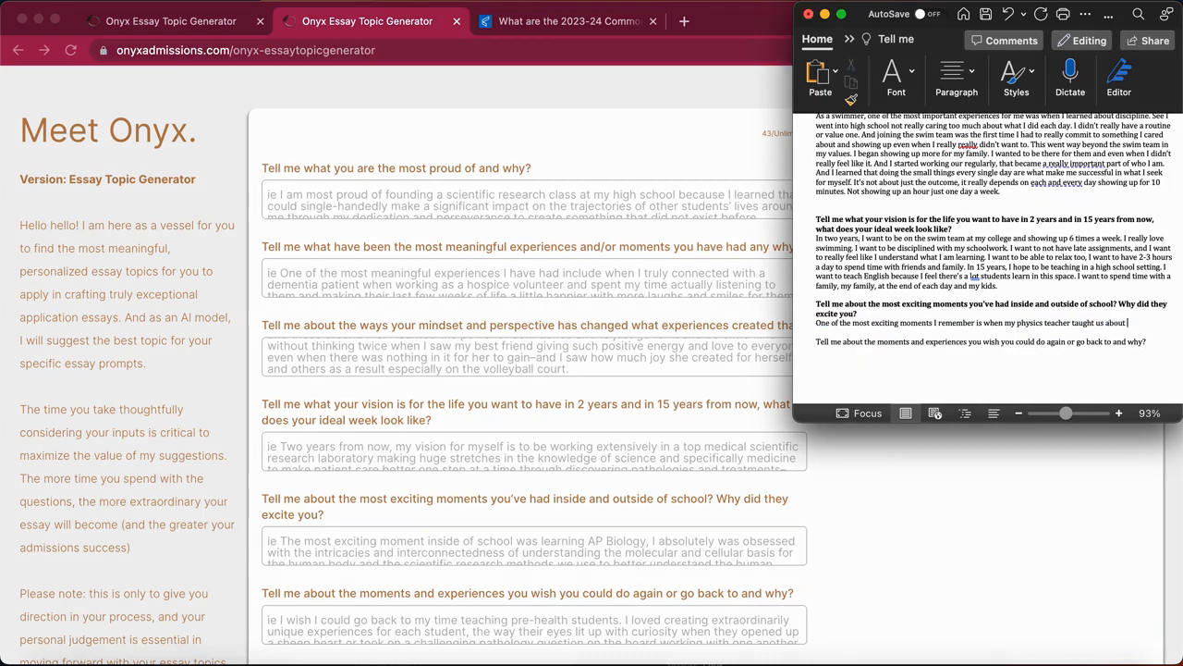
- Name centrifugal force as the topic taught, and add how cool it was when he swung a bucket of water over his head to demonstrate its power
{"action": "type", "text": " centrifugal force."}
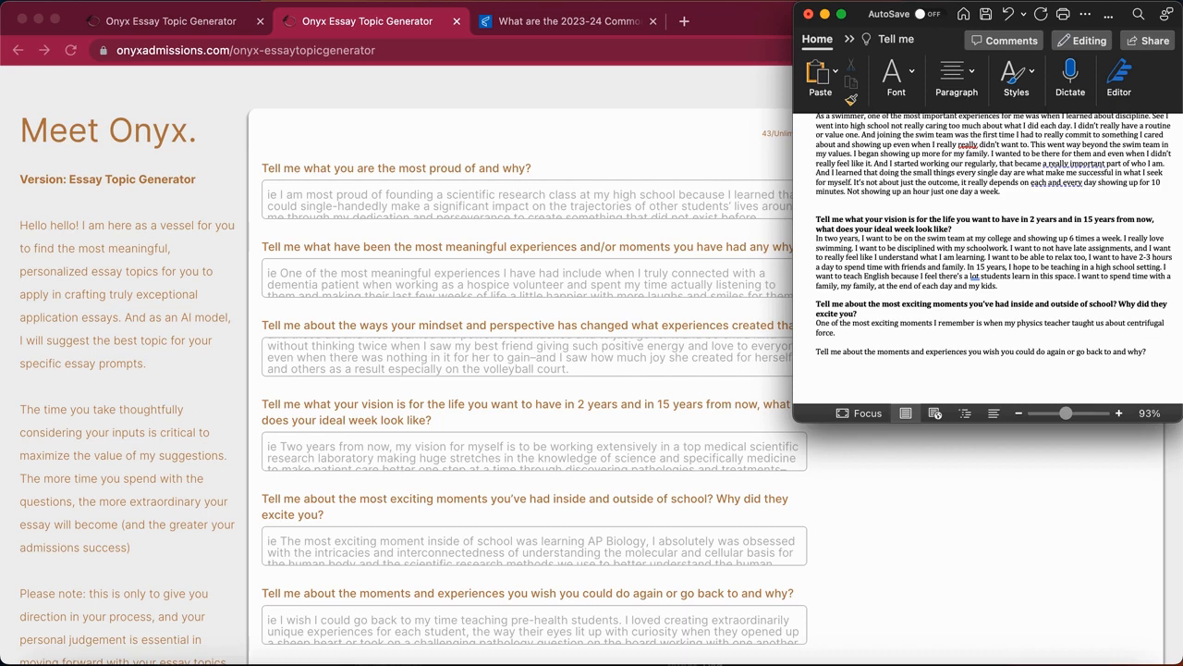
{"action": "type", "text": " In class, it was so cool when he swung a bucket "}
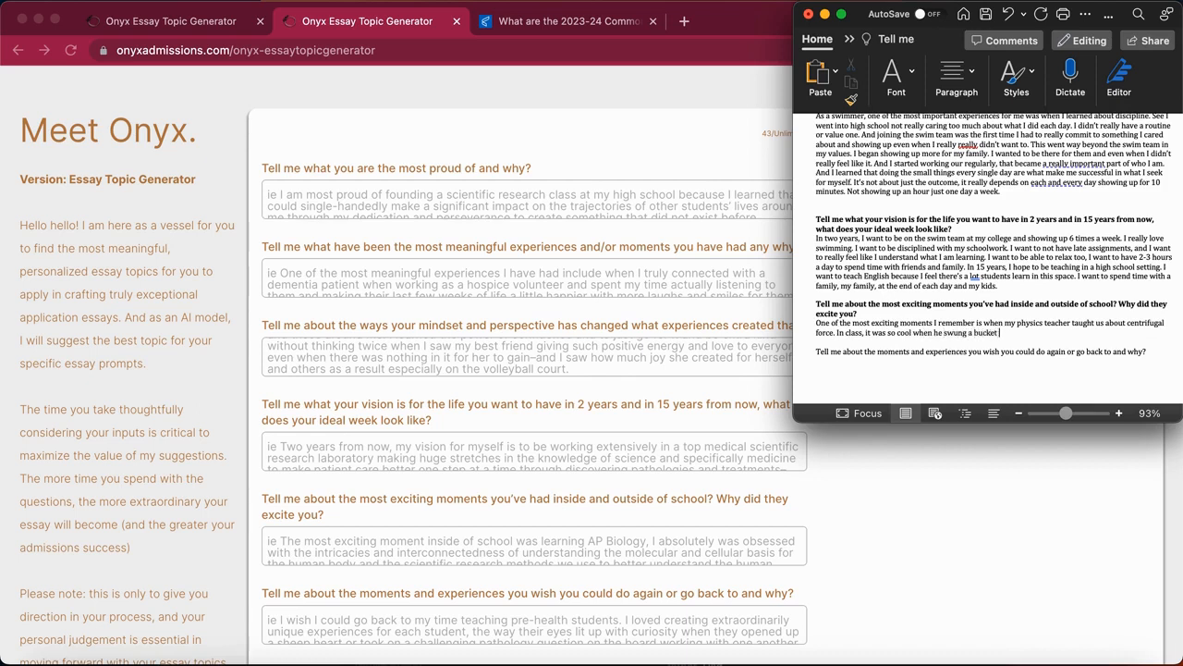
{"action": "type", "text": "of water over his head to demonstrate teh "}
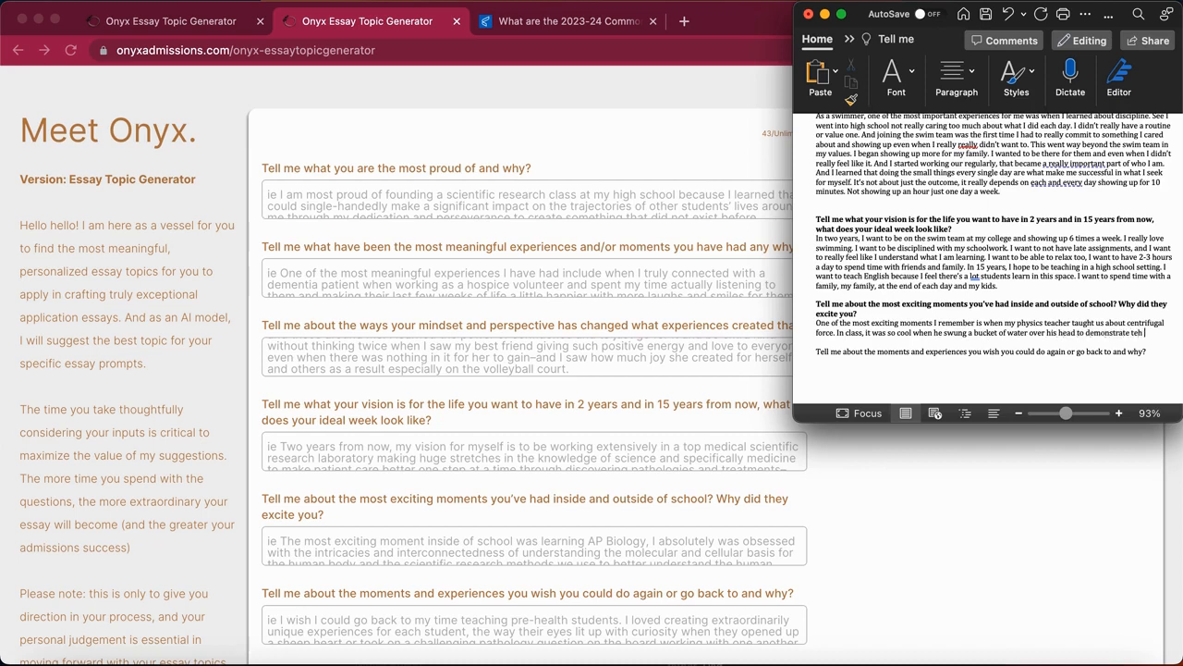
{"action": "type", "text": "power of centrigual"}
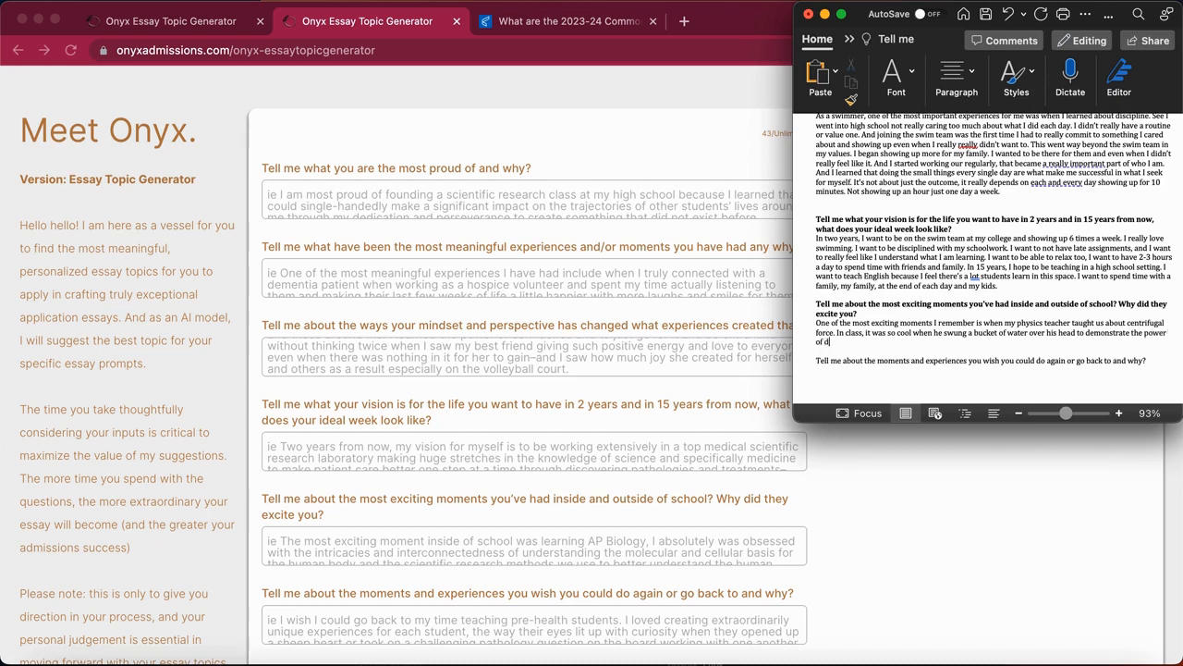
- Add "And I loved it because I could see the awe in students' eyes." after the bucket demonstration
{"action": "type", "text": " force. And I loved it because "}
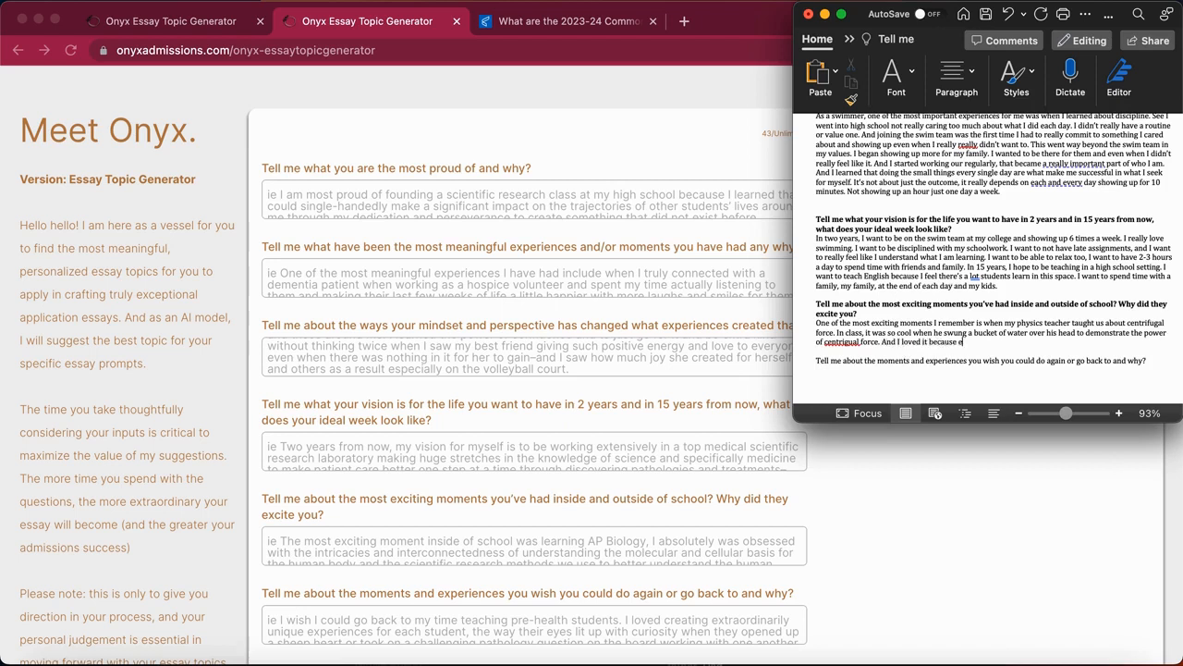
{"action": "type", "text": "I"}
{"action": "type", "text": " could see the awe in students' ey"}
- Add "The physics classroom was normally quiet and unenthused, and then all of a sudden it lit me. To me that was SO exciting."
{"action": "type", "text": "The physics classroom was normally "}
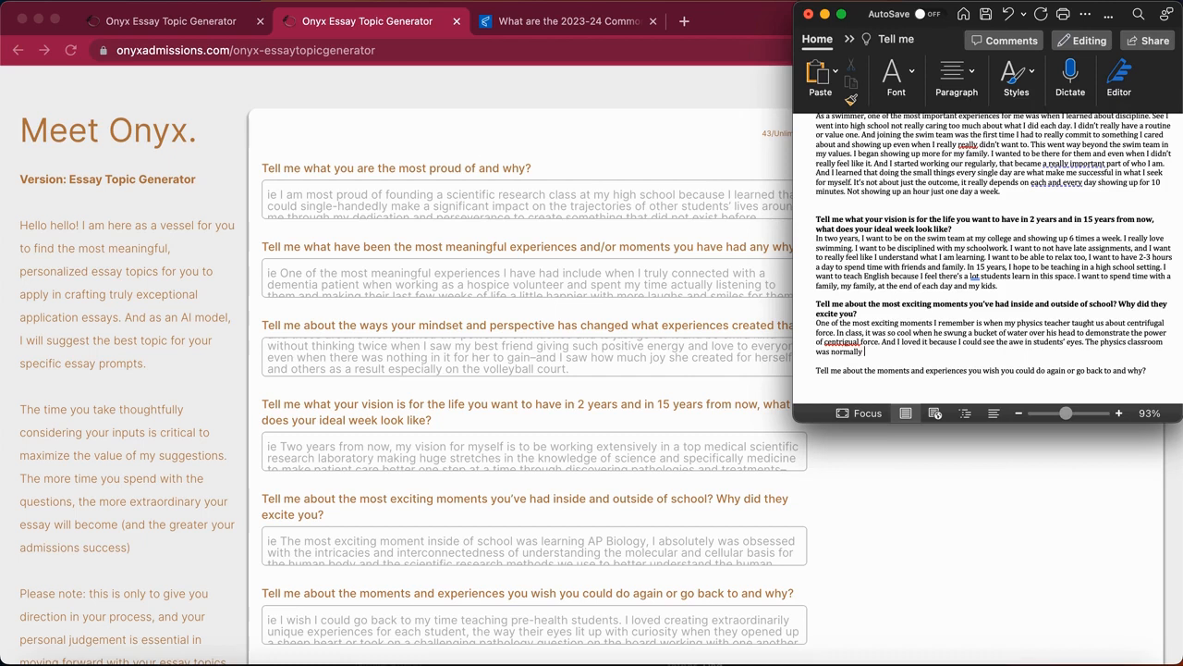
{"action": "type", "text": "quiet and unen"}
{"action": "type", "text": "thes"}
{"action": "type", "text": "used, "}
{"action": "type", "text": "and then all of"}
{"action": "type", "text": " a sudden it"}
{"action": "type", "text": " lit me. To me th"}
{"action": "type", "text": "is was"}
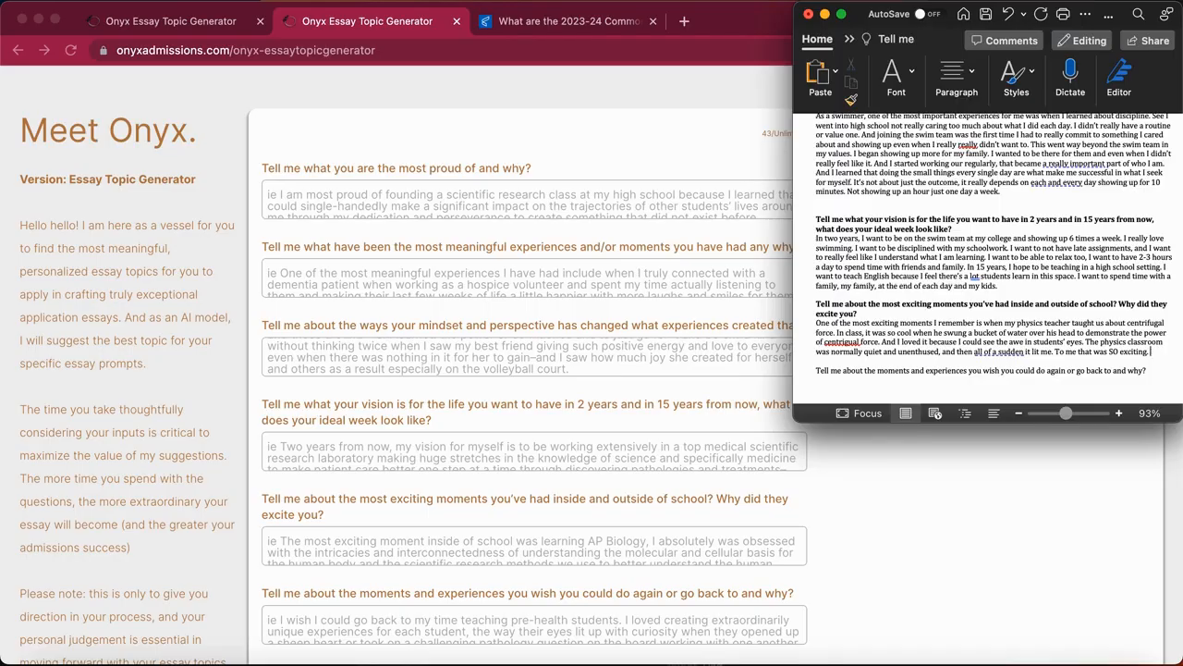
- Add "Because I love seeing students' eyes light up. It's so rare and I want to be a part of that reality for people to make that happen."
{"action": "type", "text": "use"}
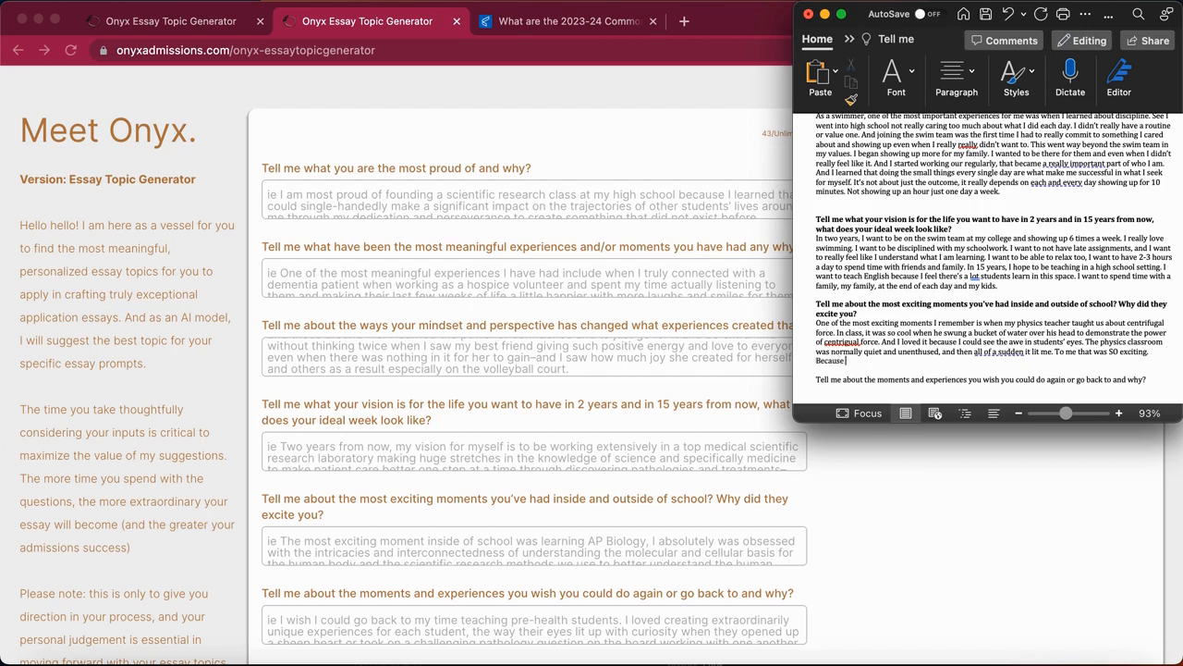
{"action": "type", "text": " I love seeing students' eyes lig"}
{"action": "type", "text": "nd I want to be a pa"}
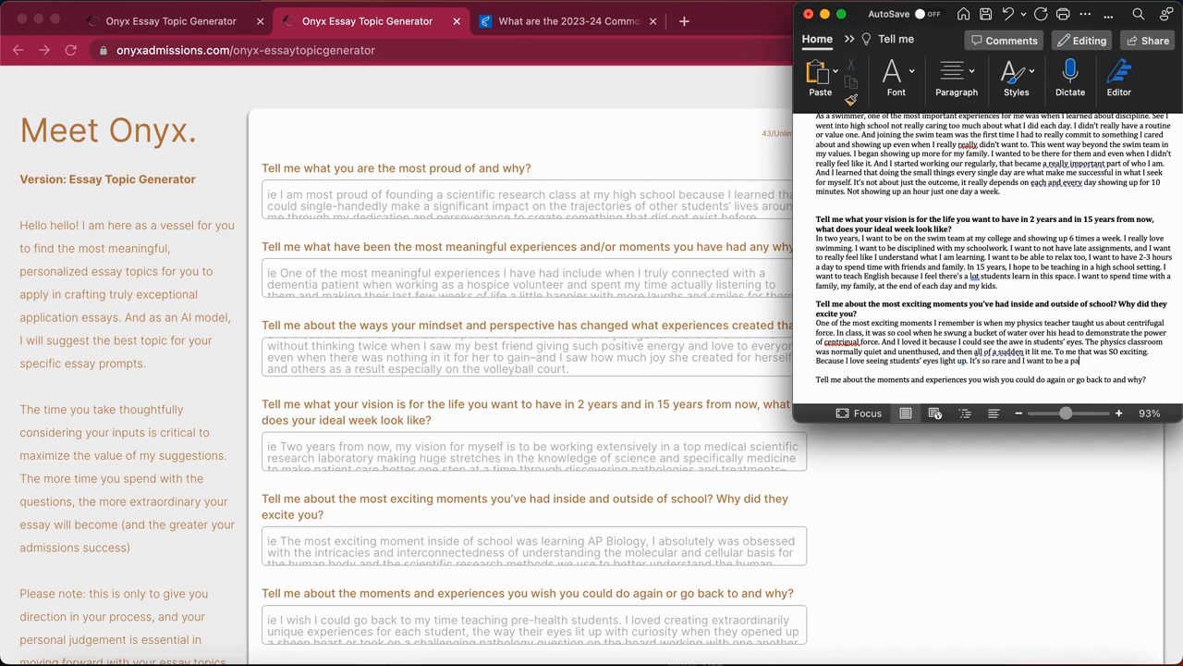
{"action": "type", "text": "rt of that reality for students."}
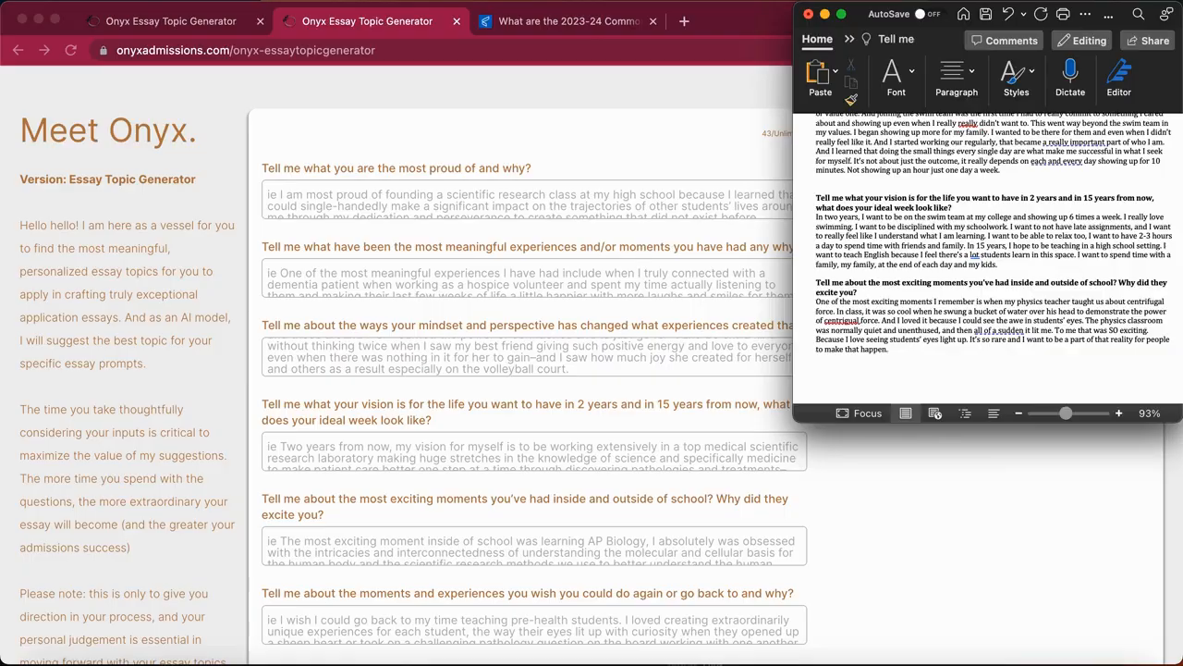
- Begin a paragraph: "Outside of school I remember one time I was volunteering a nursing home and it was really special to connect with the patients there"
{"action": "type", "text": "utside"}
{"action": "type", "text": " of school I remembner one time I was colunteering a "}
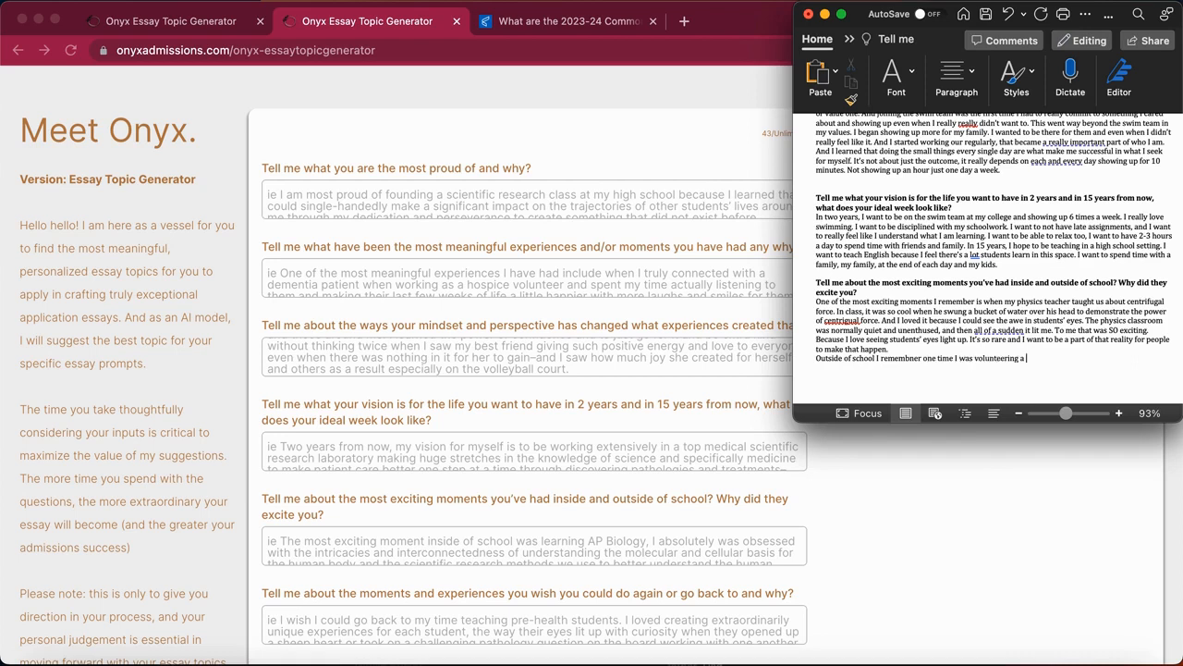
{"action": "type", "text": "nursing home and I"}
{"action": "key", "text": "BackSpace"}
{"action": "key", "text": "BackSpace"}
{"action": "type", "text": "was a"}
{"action": "type", "text": "pecia"}
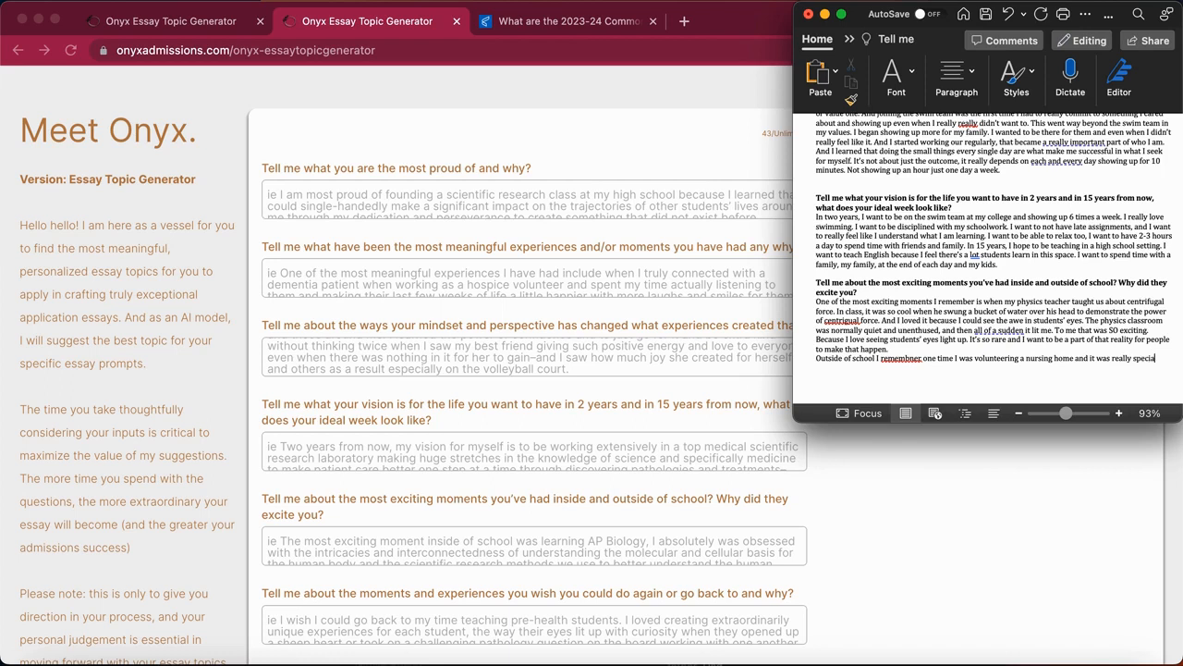
{"action": "type", "text": "l to connect with the patients there sug"}
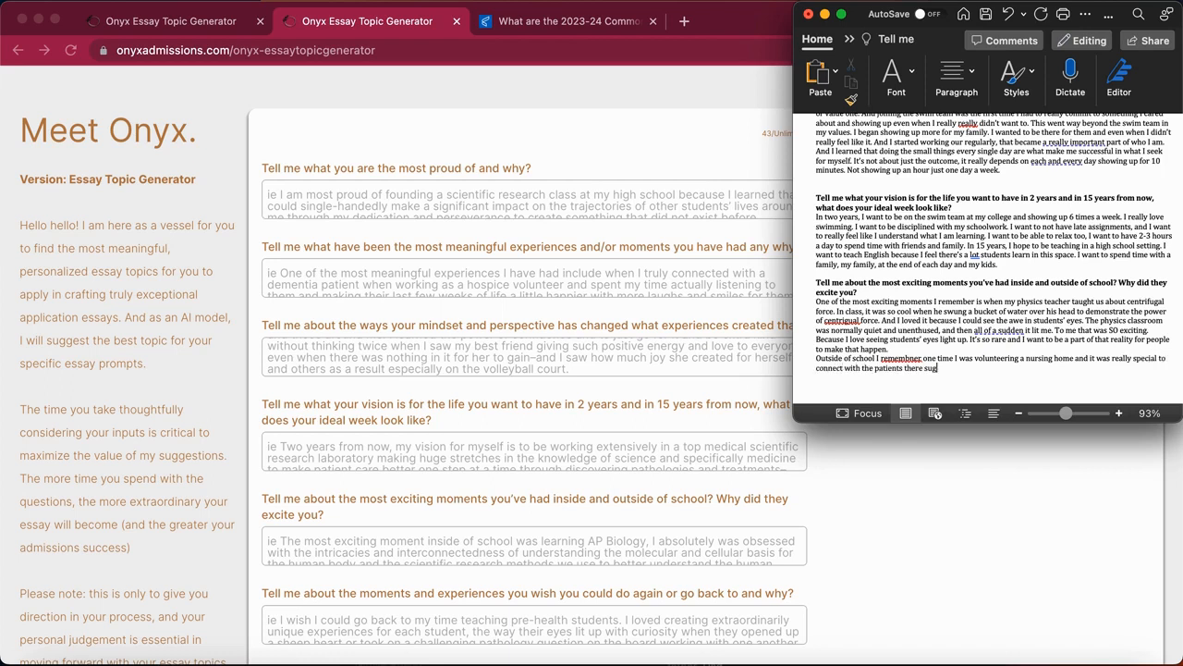
- Continue with "suffering with dementia. It was so exciting to see their eyes light up when they saw me walk in and have conversation with them."
{"action": "type", "text": "gfering with dementia. It was so exciting to see ther"}
{"action": "type", "text": "eyes light up"}
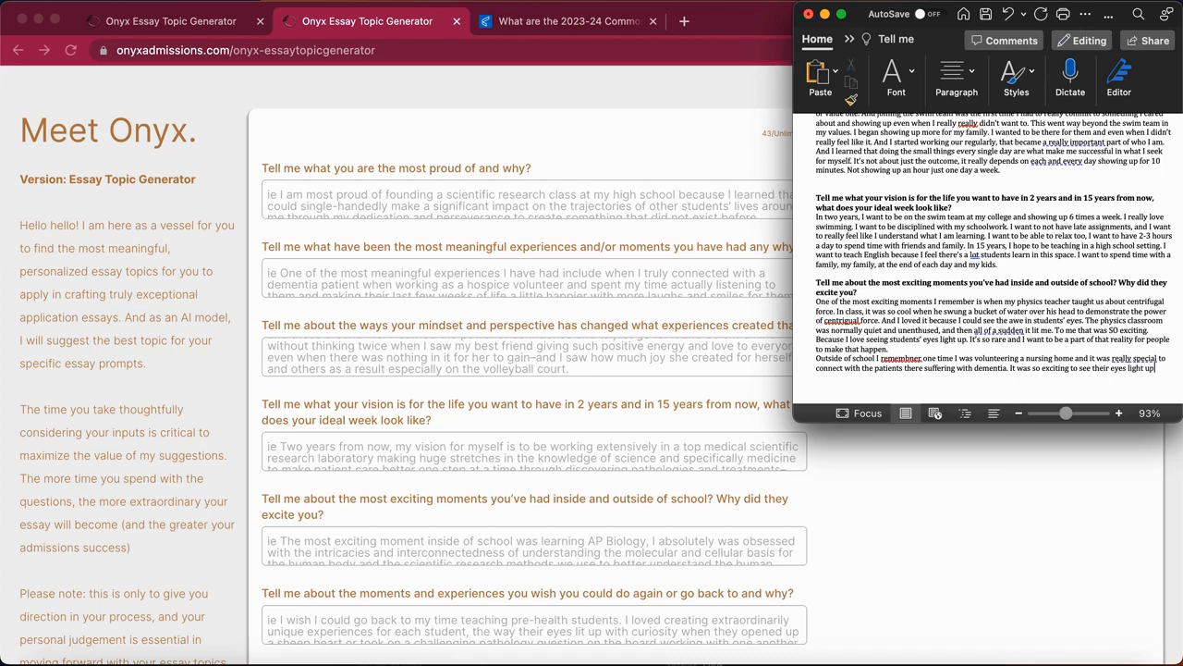
{"action": "type", "text": " when the"}
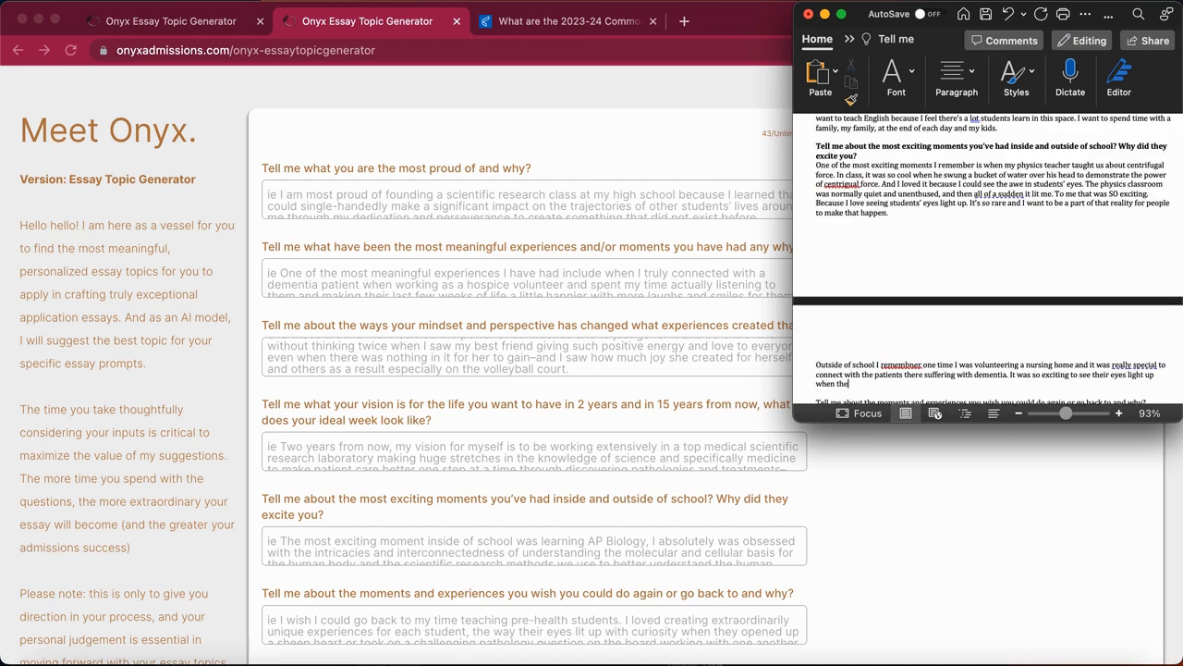
{"action": "type", "text": "y saw me t"}
{"action": "key", "text": "BackSpace"}
{"action": "type", "text": "wall in and have"}
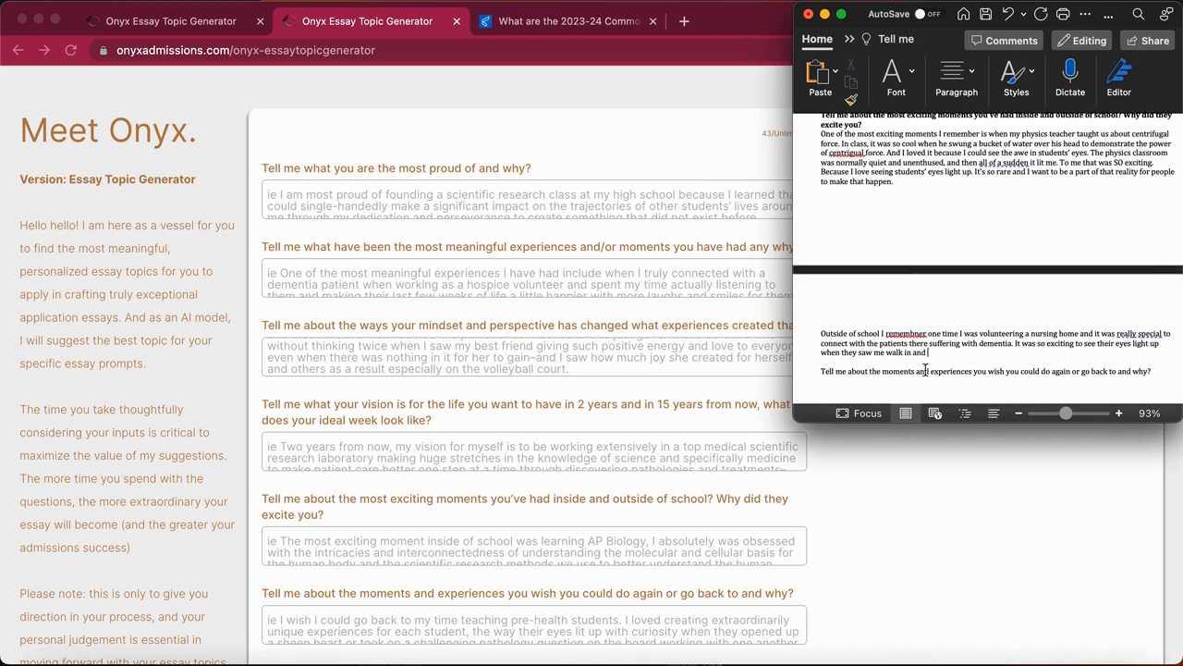
{"action": "type", "text": " conversation with them."}
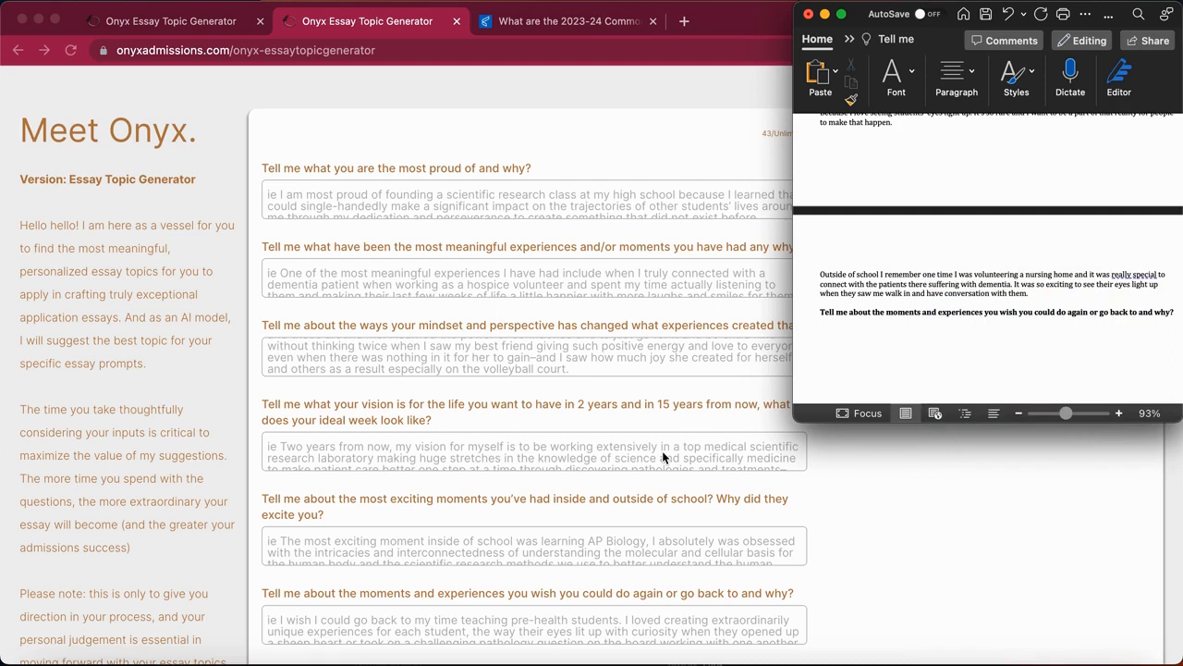
- Open the do-again answer with wanting to return to the day after the state finals swim meet, special for being "surrounded by so much positive energy."
{"action": "scroll", "coordinate": [662, 450], "scroll_direction": "down", "scroll_amount": 3}
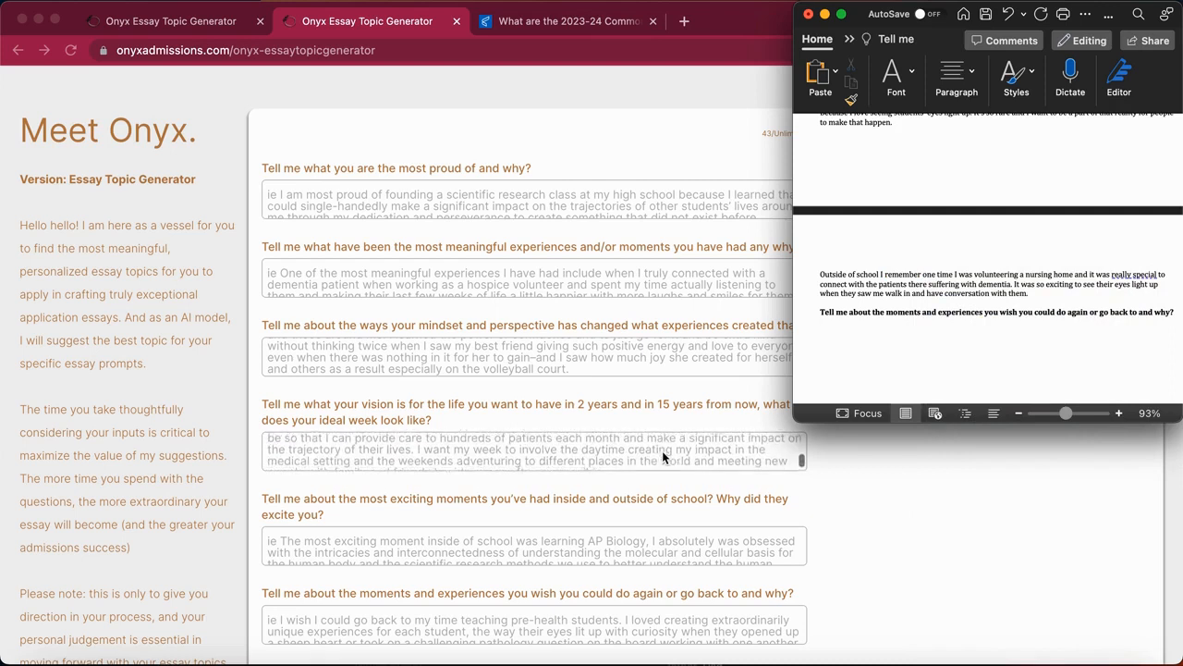
{"action": "scroll", "coordinate": [895, 525], "scroll_direction": "down", "scroll_amount": 2}
{"action": "scroll", "coordinate": [895, 531], "scroll_direction": "up", "scroll_amount": 1}
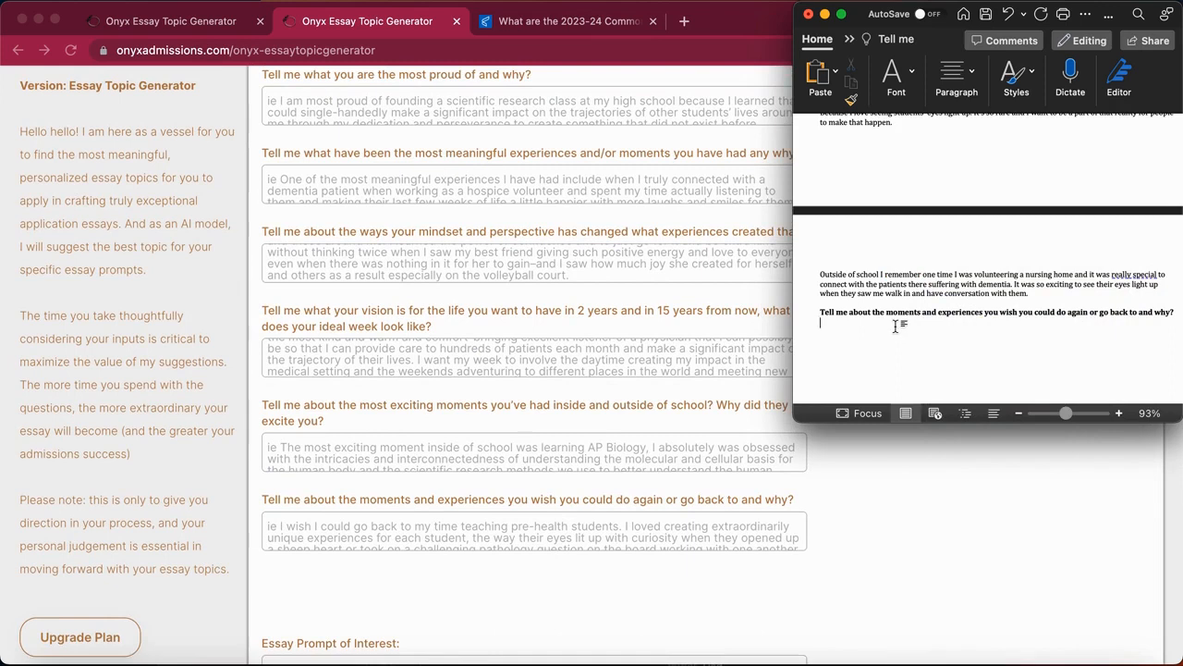
{"action": "type", "text": "I would love to go bac k to that day after our swim meet at the sta"}
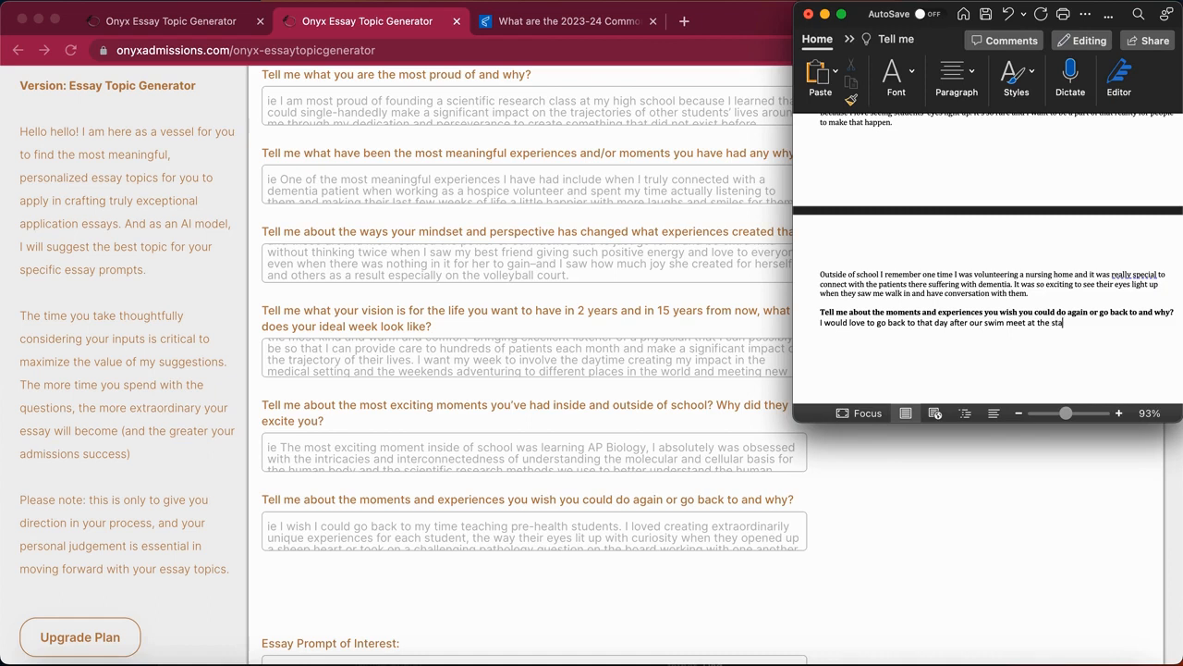
{"action": "type", "text": "te finalss. It was so special to be surrounded by so much positive energy."}
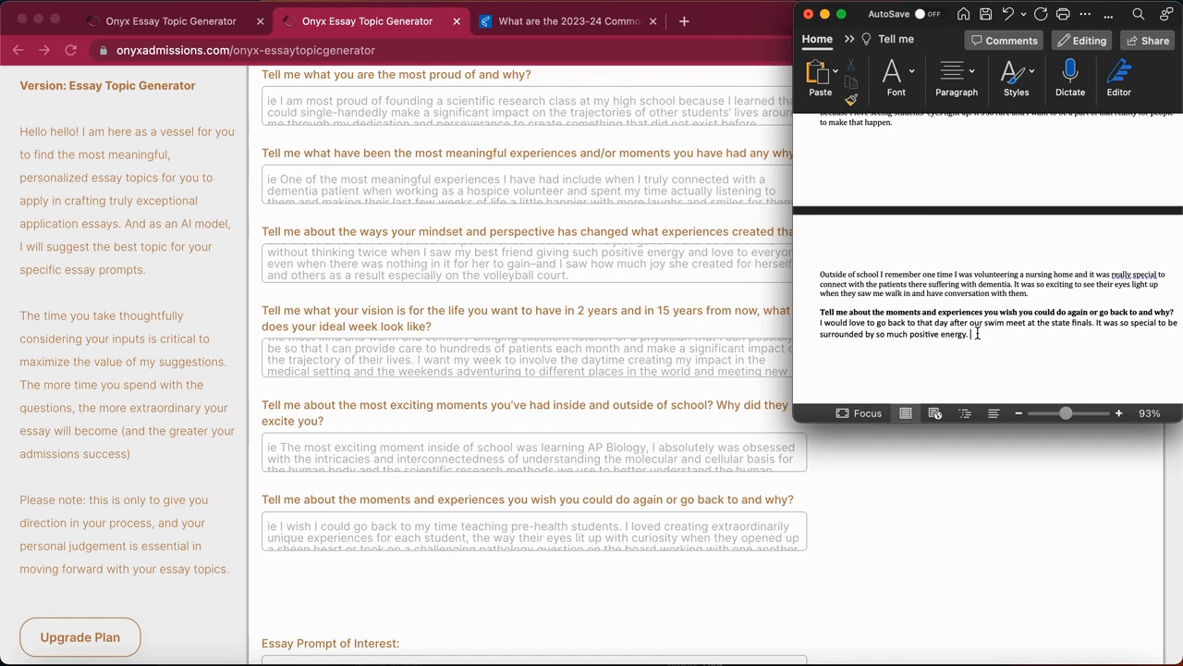
- Add "Everyone was so excited that we did so well at the competition and we were all sharing smiles and laughs."
{"action": "type", "text": "Everyone was so excit"}
{"action": "type", "text": "e th"}
{"action": "type", "text": "d th"}
{"action": "type", "text": "at we did so well at the competition and "}
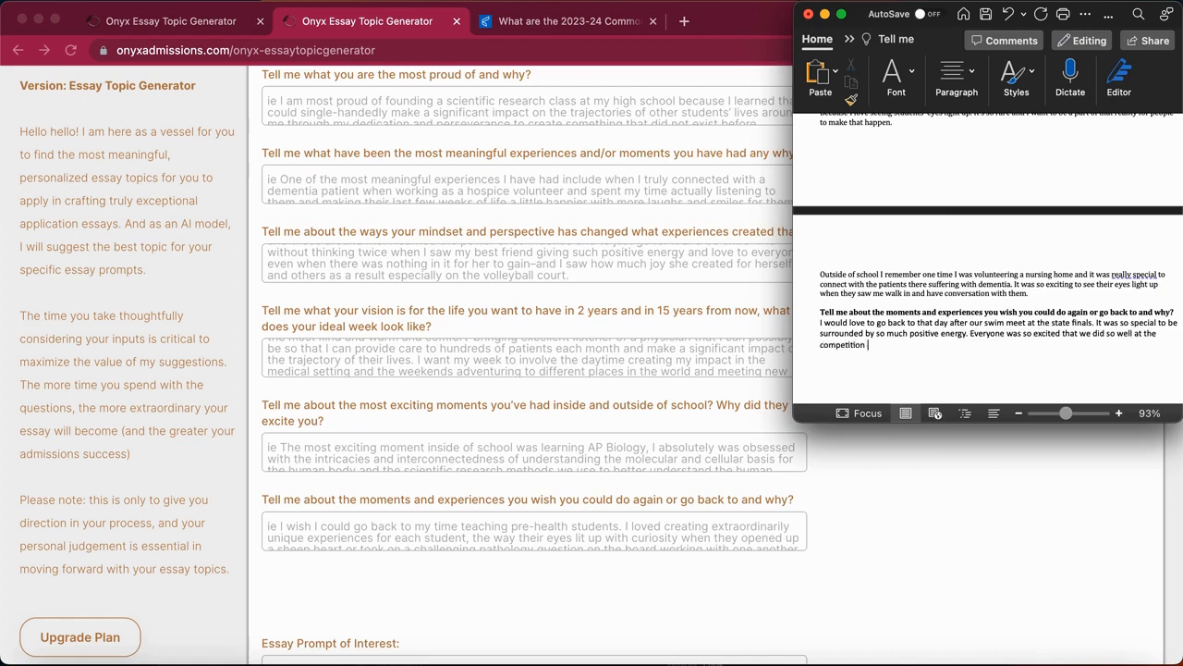
{"action": "type", "text": "we were all sharing smiles and laughs."}
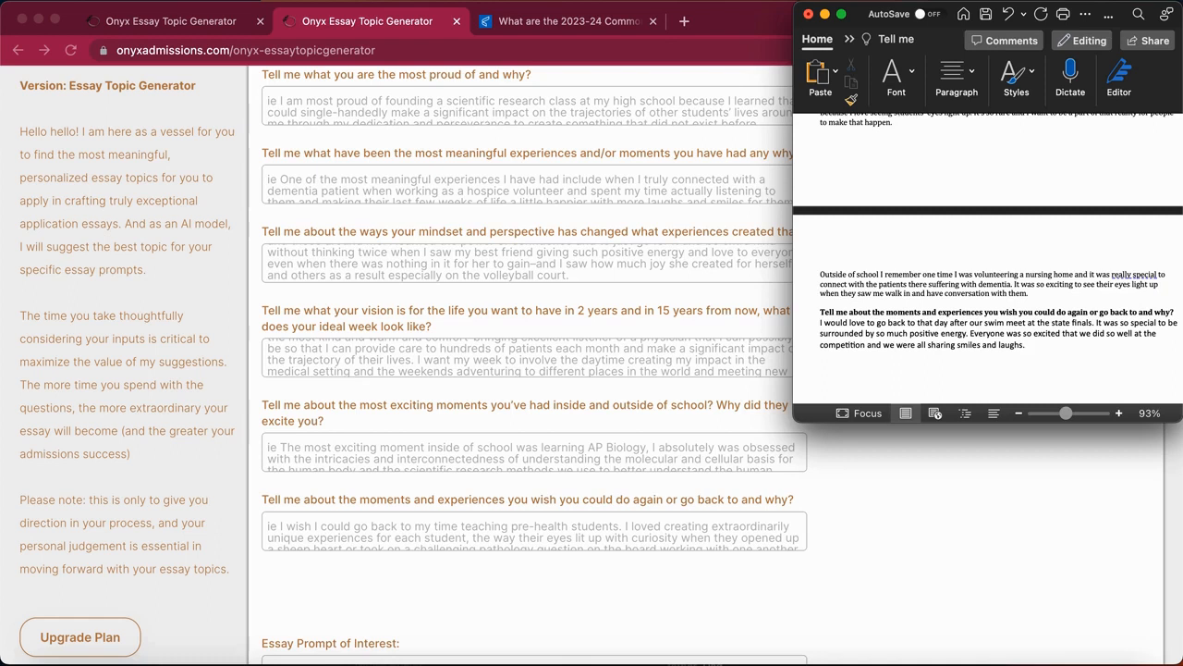
- Add the memory of seeing a friend, by first name, "laughing so hard that he was doubled over", and close with "It was a really wonderful time."
{"action": "type", "text": "remember seeing my one friend, Jack"}
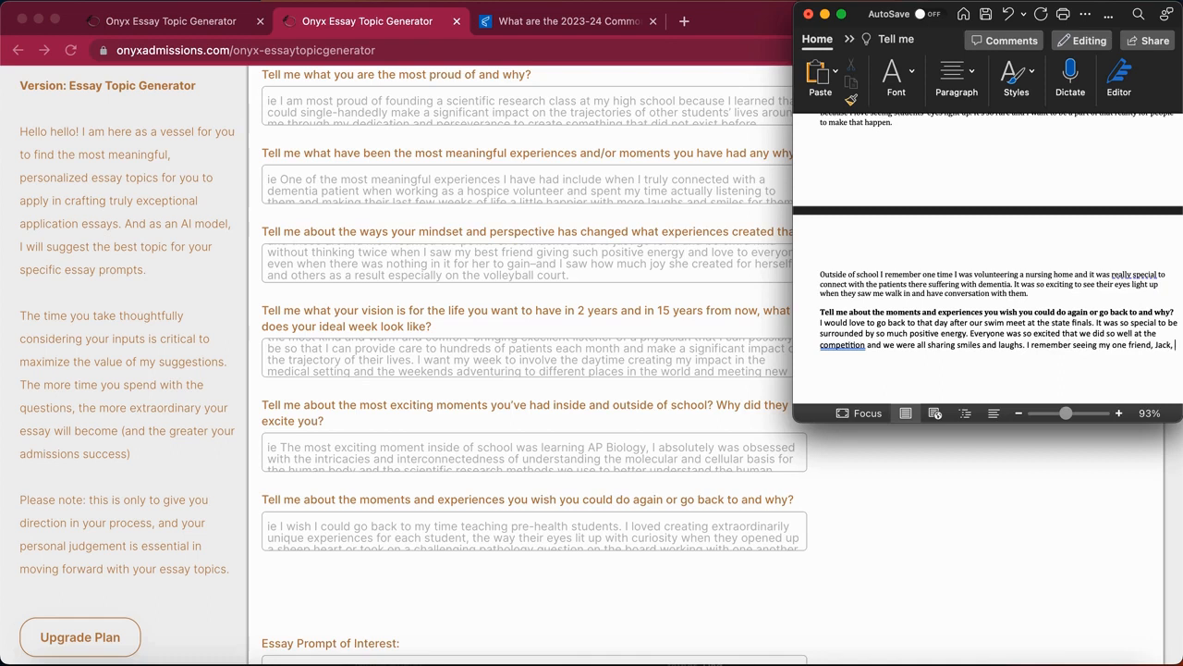
{"action": "type", "text": ", jumping up an"}
{"action": "key", "text": "BackSpace"}
{"action": "key", "text": "BackSpace"}
{"action": "key", "text": "BackSpace"}
{"action": "key", "text": "BackSpace"}
{"action": "key", "text": "BackSpace"}
{"action": "key", "text": "BackSpace"}
{"action": "key", "text": "BackSpace"}
{"action": "key", "text": "BackSpace"}
{"action": "key", "text": "BackSpace"}
{"action": "key", "text": "BackSpace"}
{"action": "key", "text": "BackSpace"}
{"action": "type", "text": "smil"}
{"action": "key", "text": "BackSpace"}
{"action": "key", "text": "BackSpace"}
{"action": "key", "text": "BackSpace"}
{"action": "key", "text": "BackSpace"}
{"action": "type", "text": "laughing so hard that he was doubled over. It was a really wonderf"}
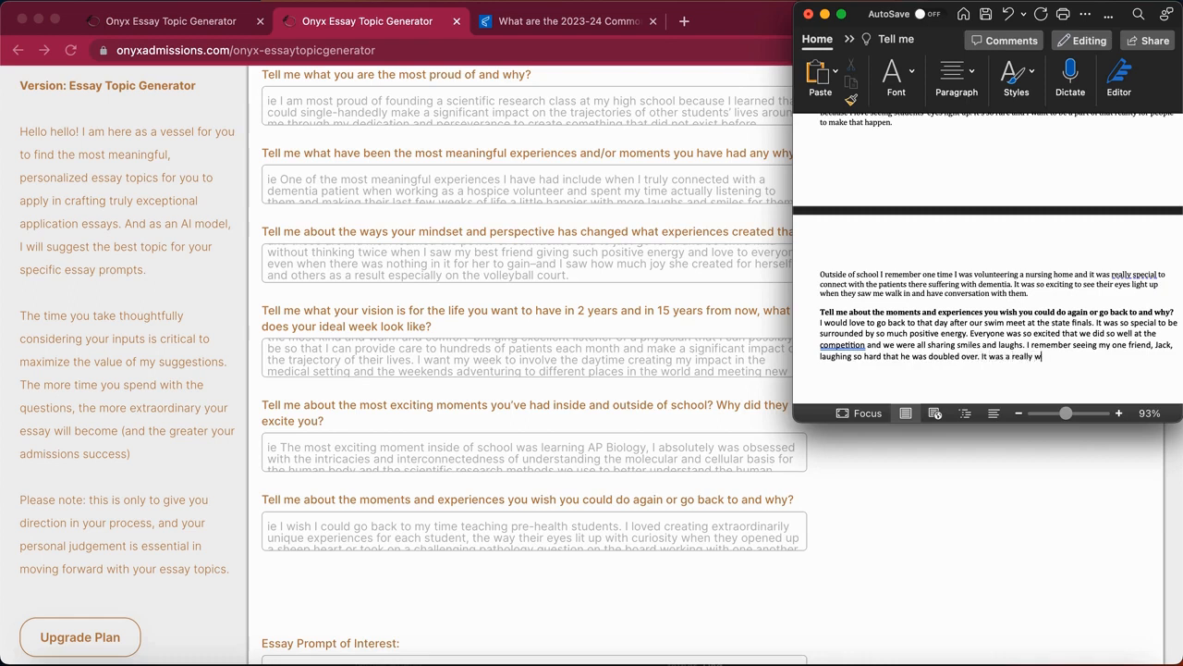
{"action": "type", "text": "ul time"}
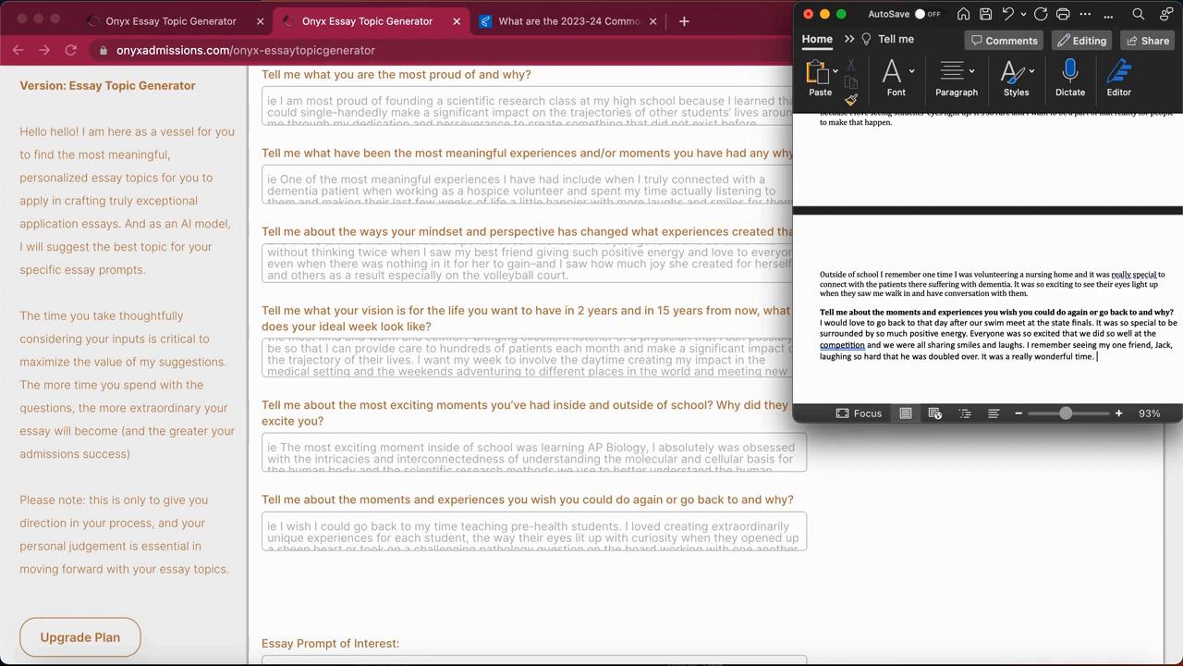